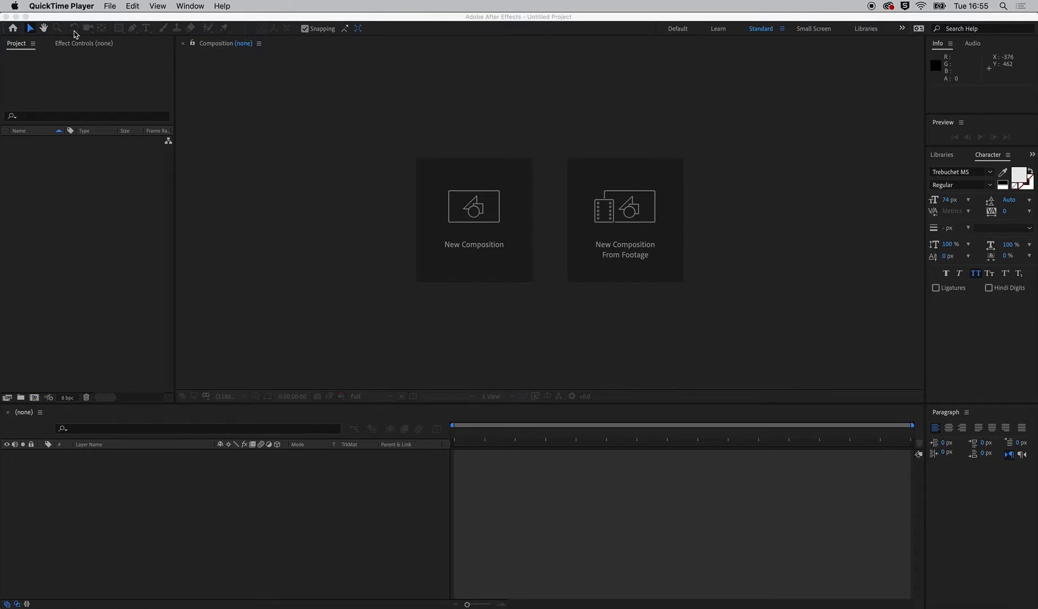
left_click(127, 59)
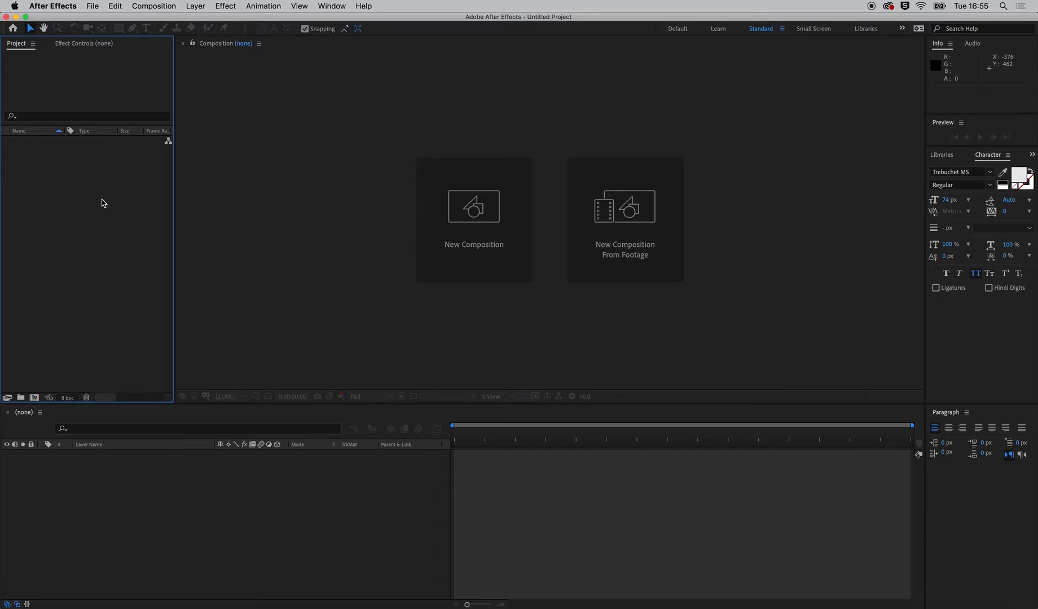
left_click(293, 183)
left_click(148, 203)
left_click(277, 203)
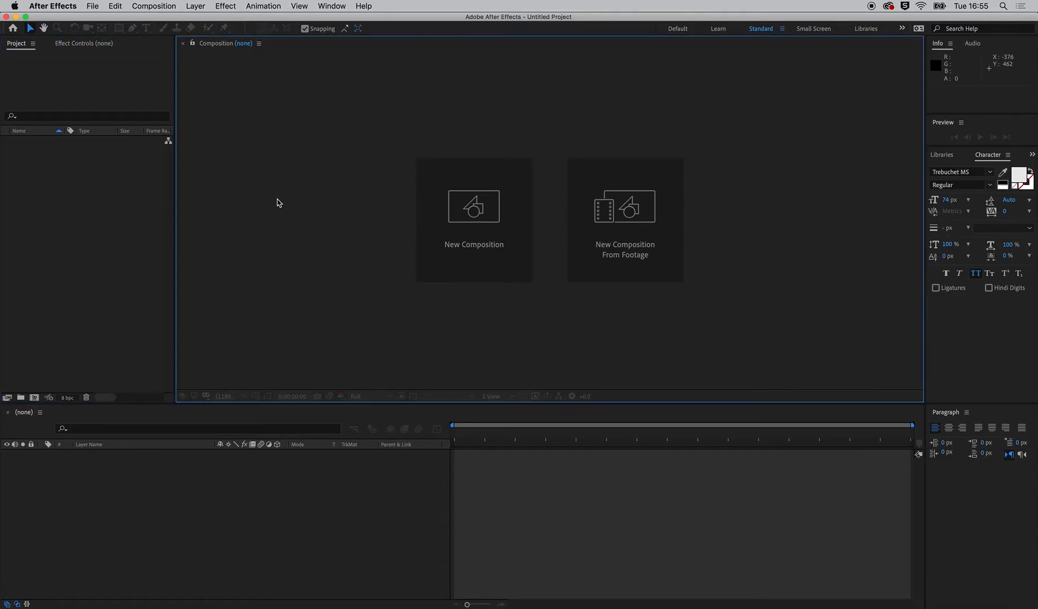
left_click(87, 215)
left_click(148, 475)
left_click(91, 314)
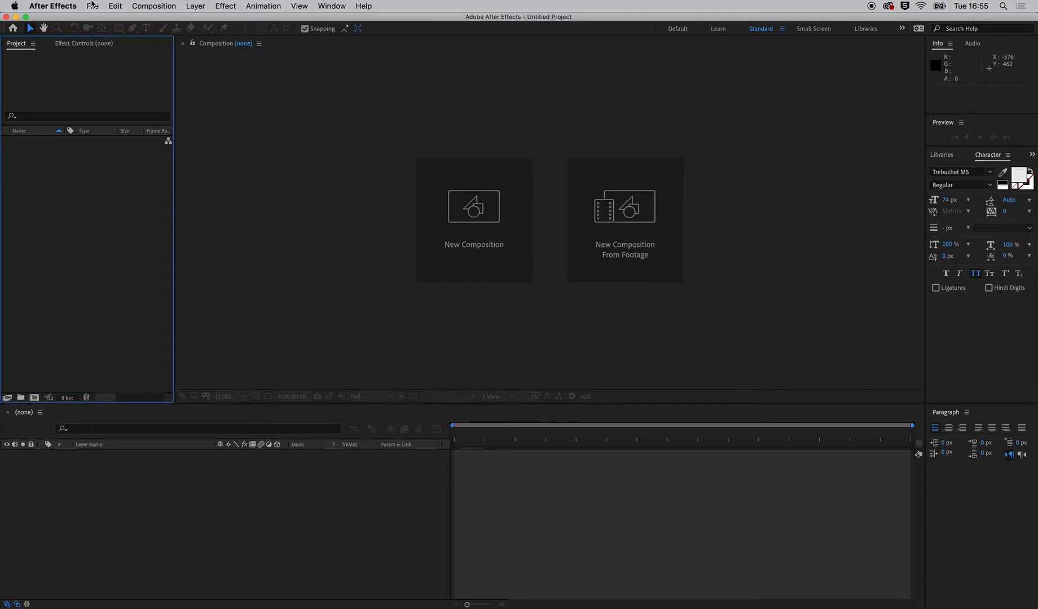
Import ShakespearePortrait.psd as Composition - Retain Layer Sizes, with editable layer styles.
left_click(92, 5)
mouse_move(113, 146)
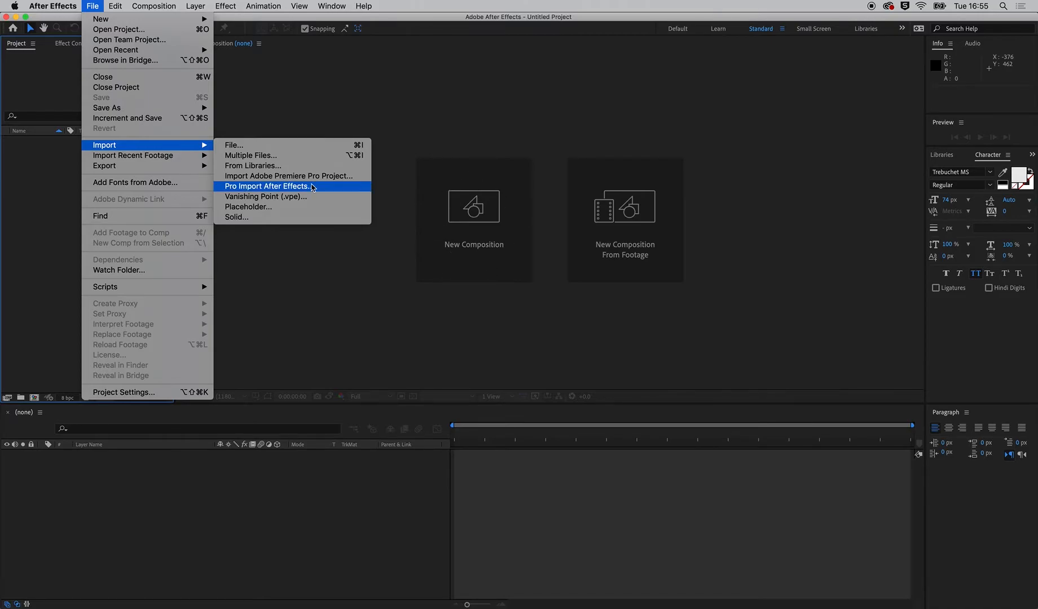
left_click(288, 151)
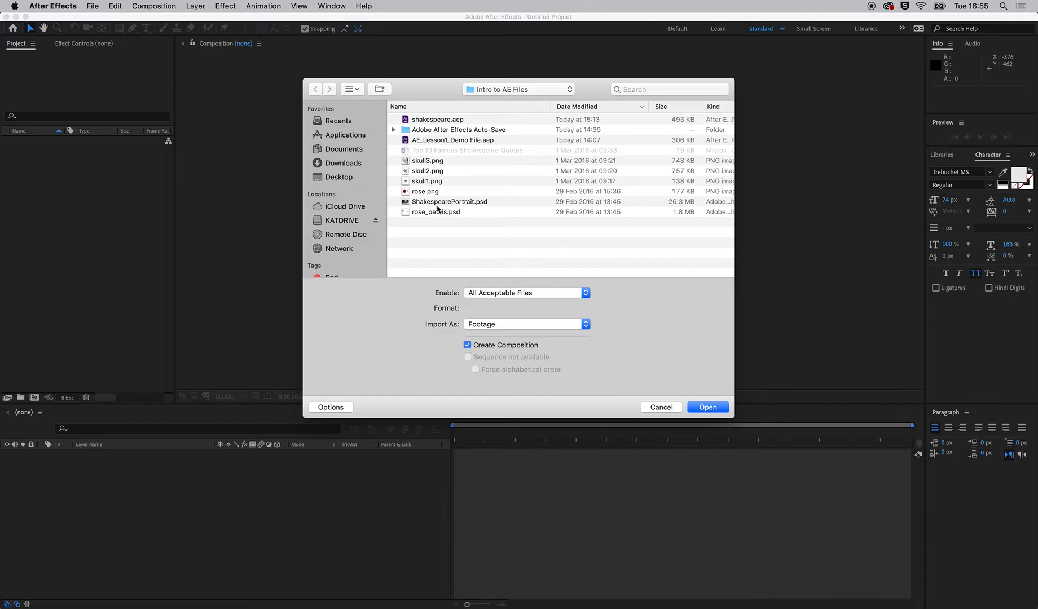
left_click(437, 205)
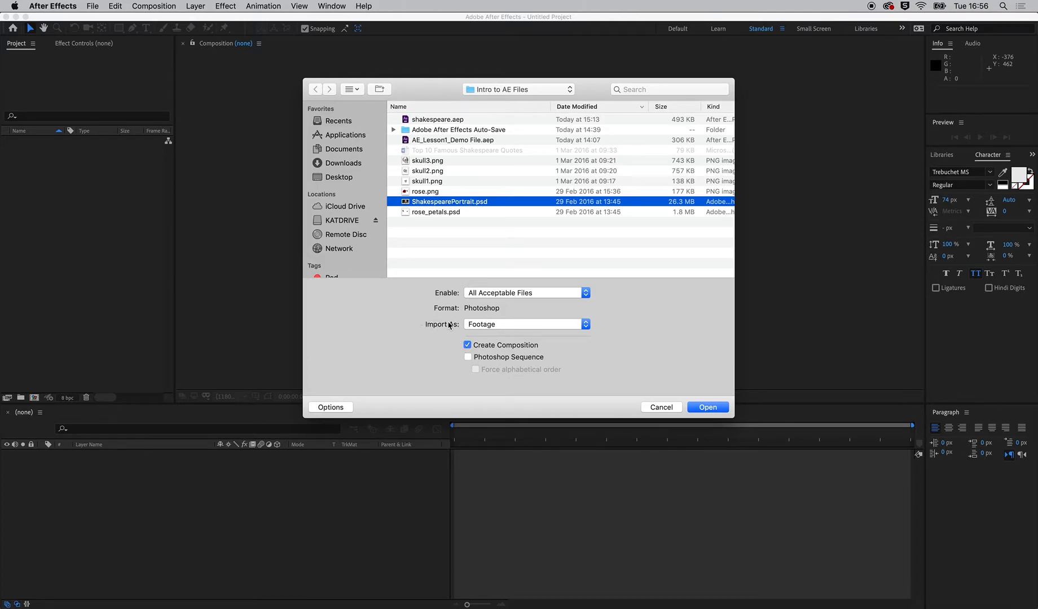
left_click(495, 325)
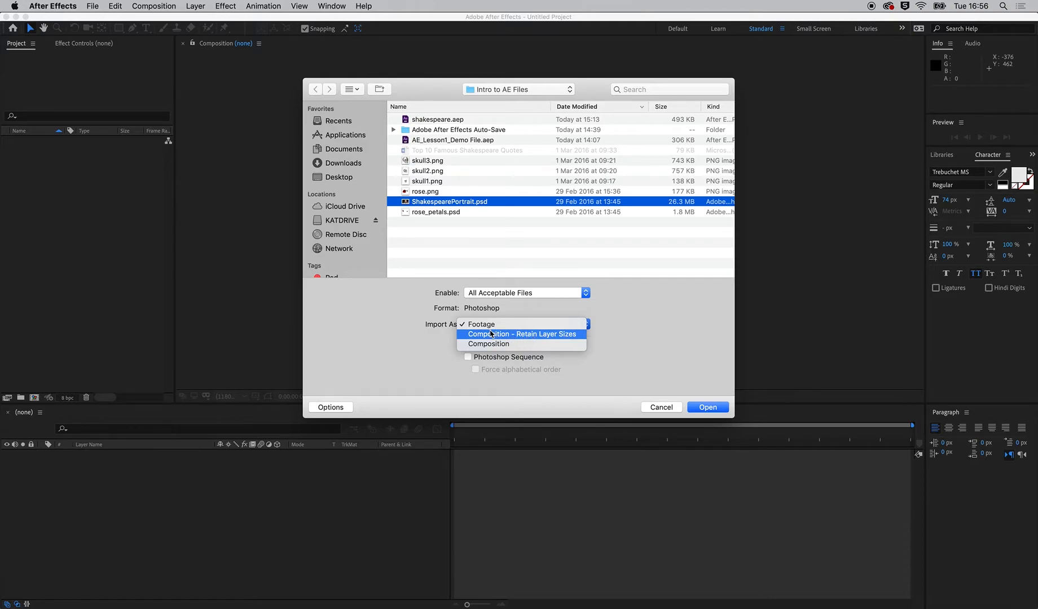
left_click(550, 336)
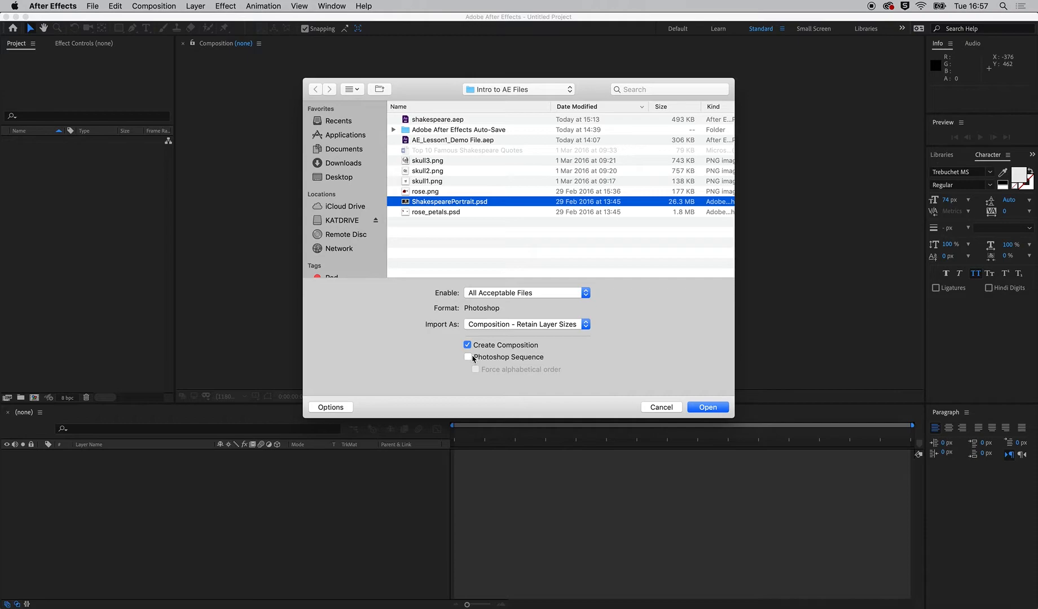
left_click(707, 407)
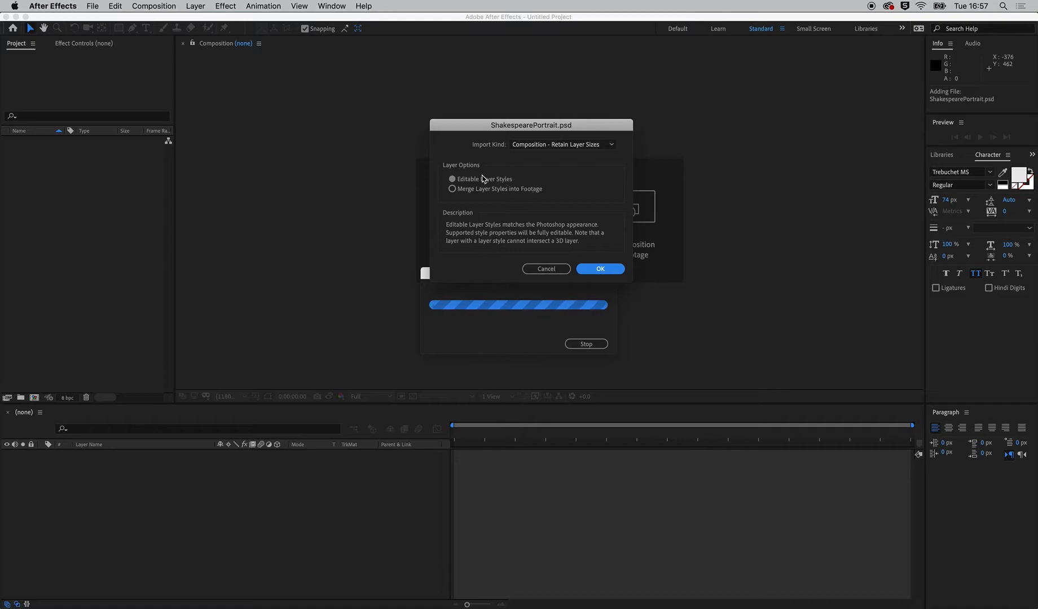
left_click(602, 269)
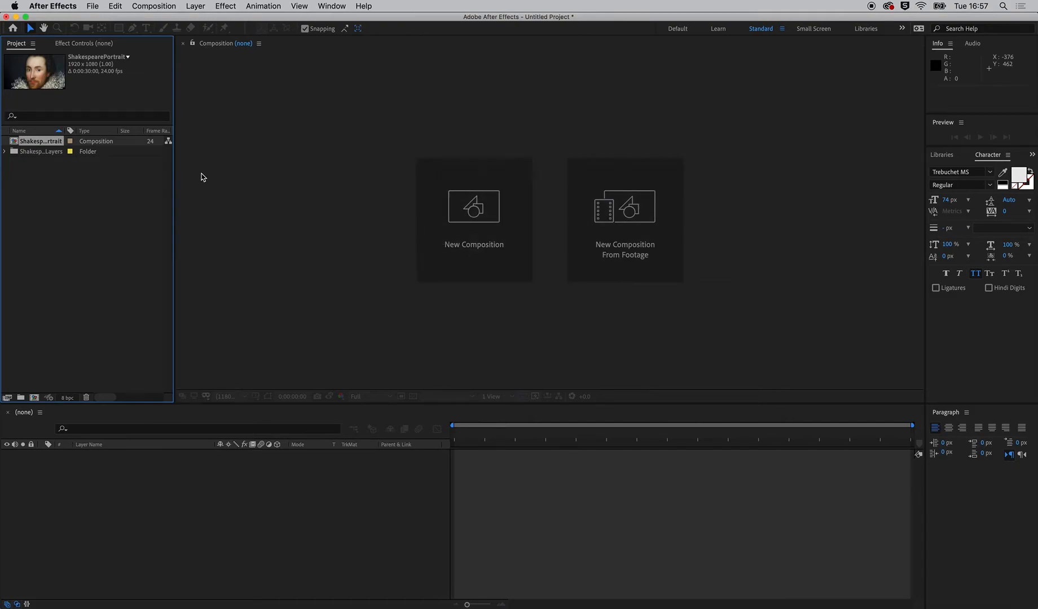
Open the ShakespearePortrait composition and look through the three Photoshop files in its imported layers folder.
double_click(15, 144)
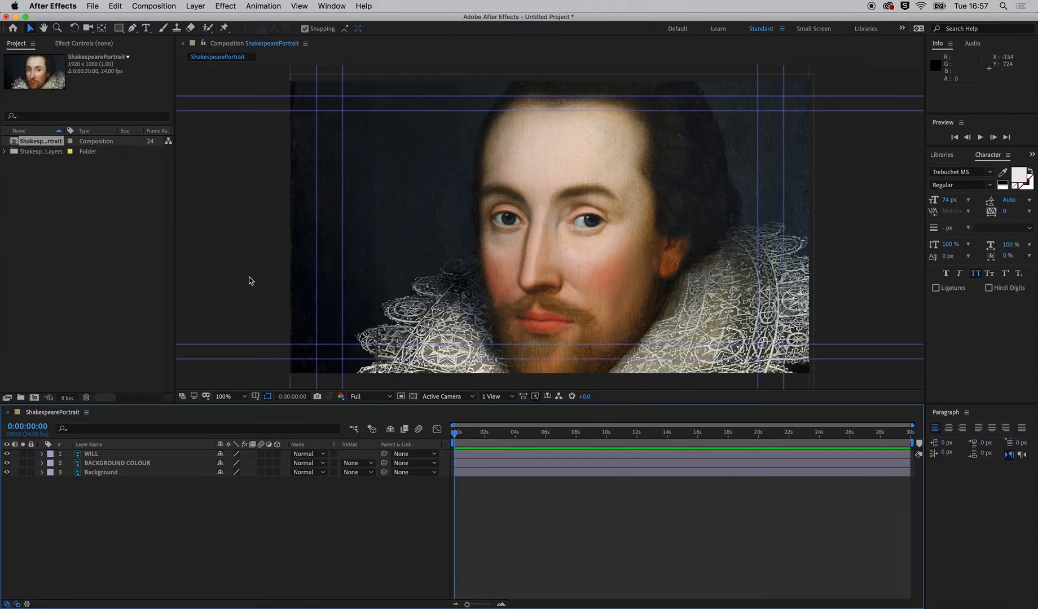
left_click(5, 152)
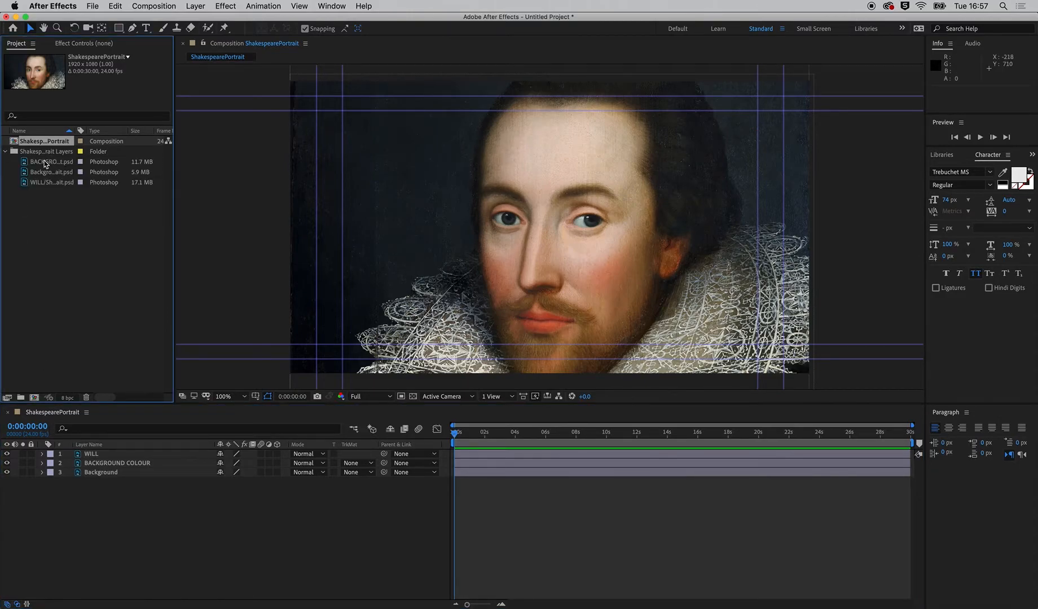
left_click(45, 163)
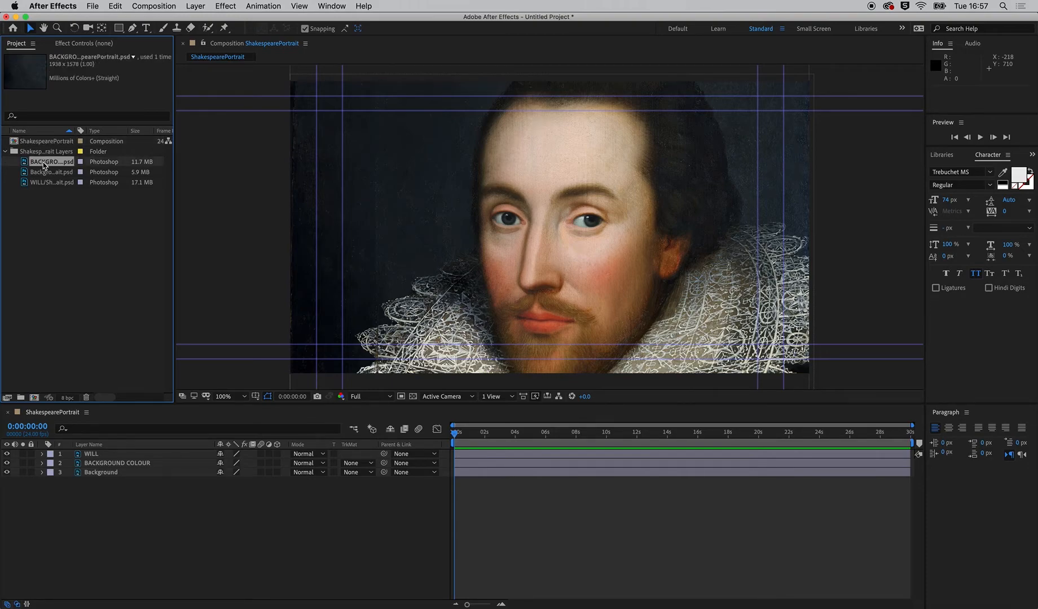
left_click(33, 172)
left_click(35, 182)
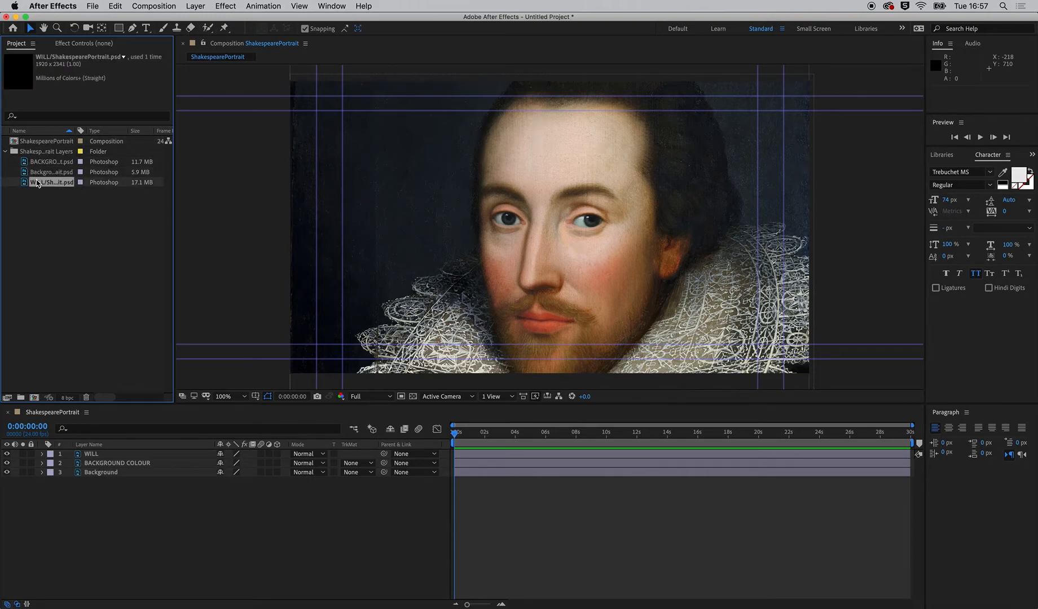
left_click(7, 152)
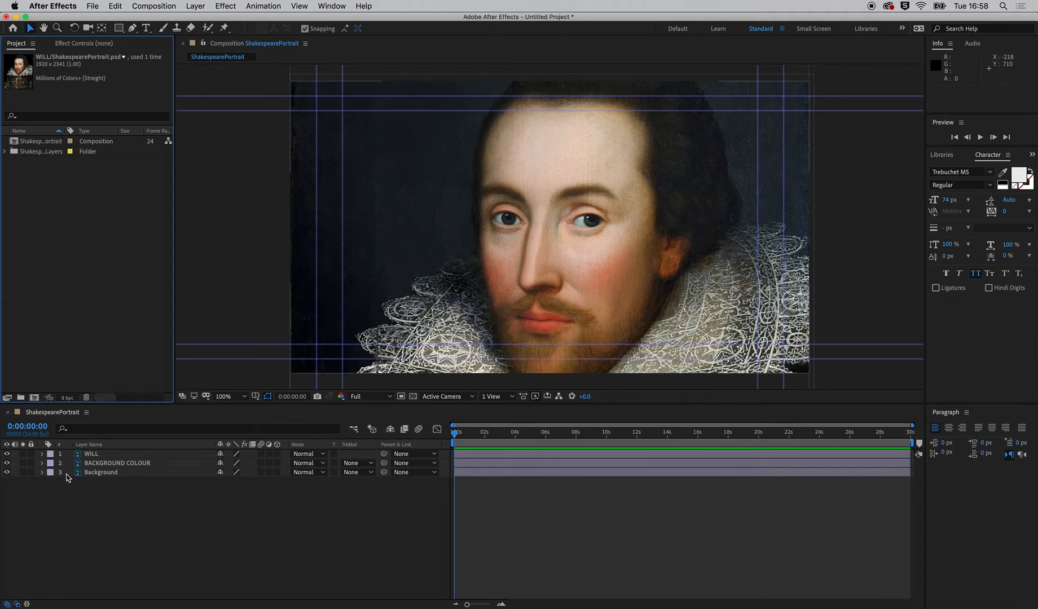
Delete the Background layer at the bottom of the composition's layer stack.
left_click(95, 454)
left_click(106, 464)
left_click(117, 473)
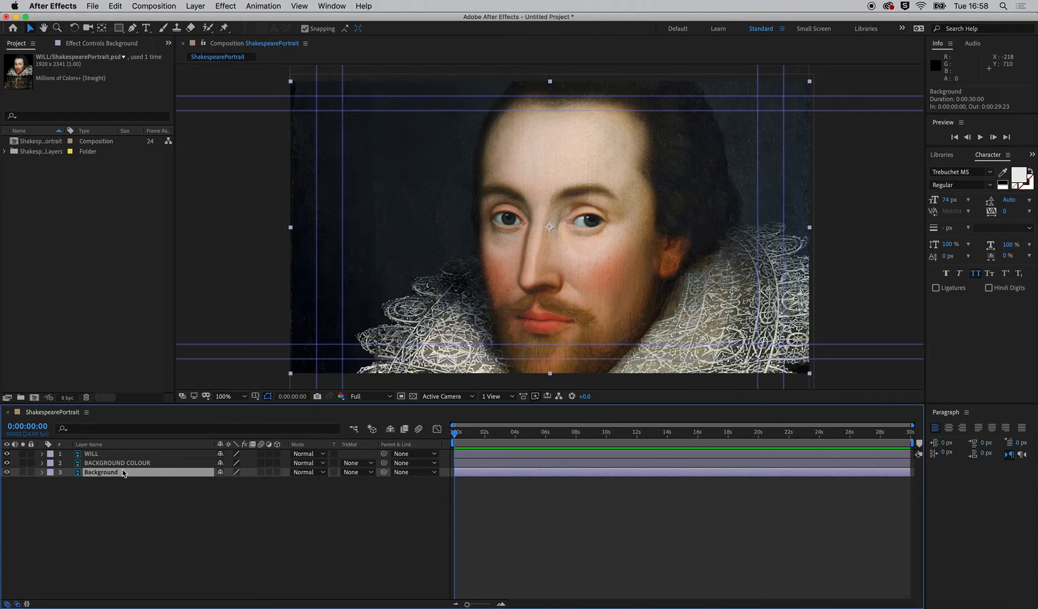
key("Delete")
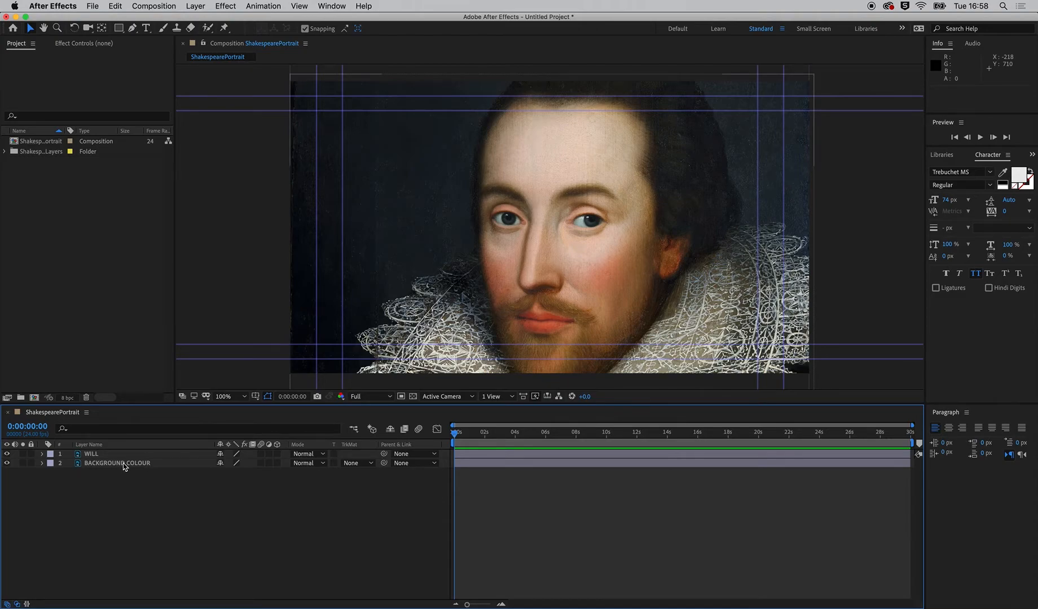
View the BACKGROUND COLOUR layer in its own layer viewer, compare it with the composition, and close the layer viewer.
left_click(124, 465)
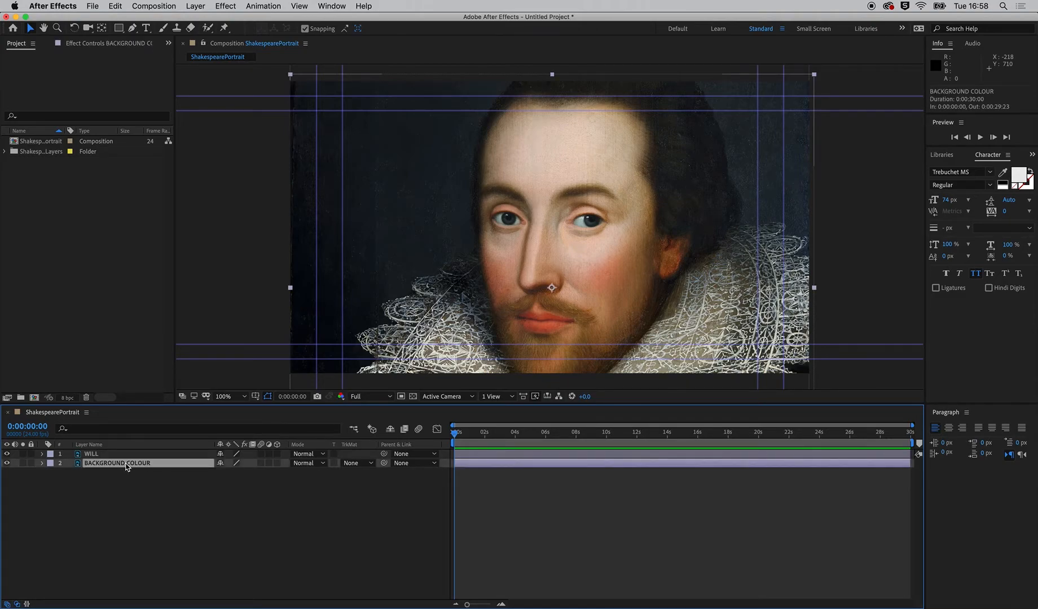
double_click(124, 464)
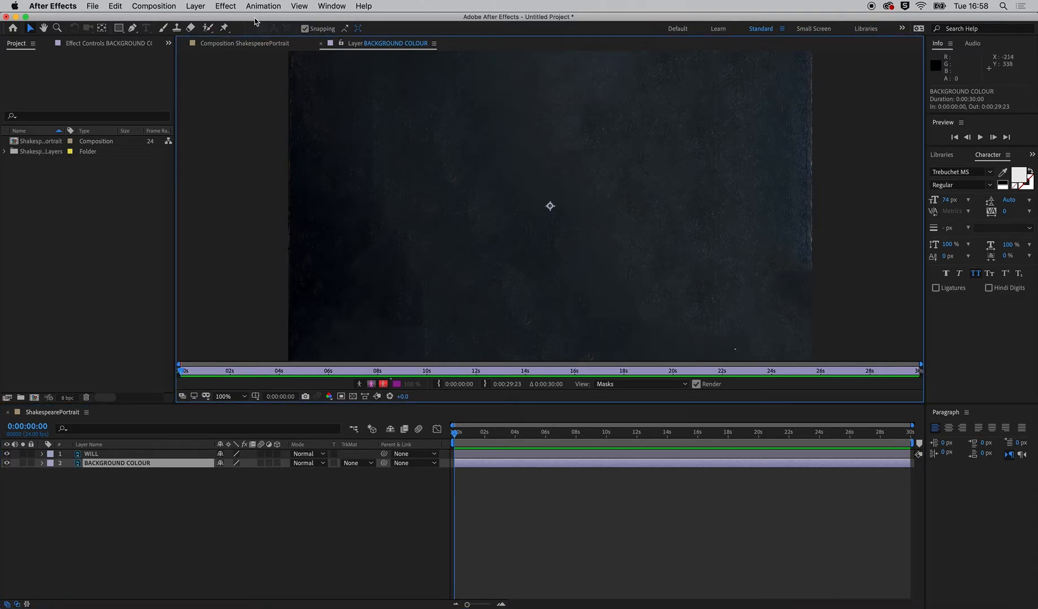
left_click(243, 42)
left_click(339, 44)
left_click(247, 44)
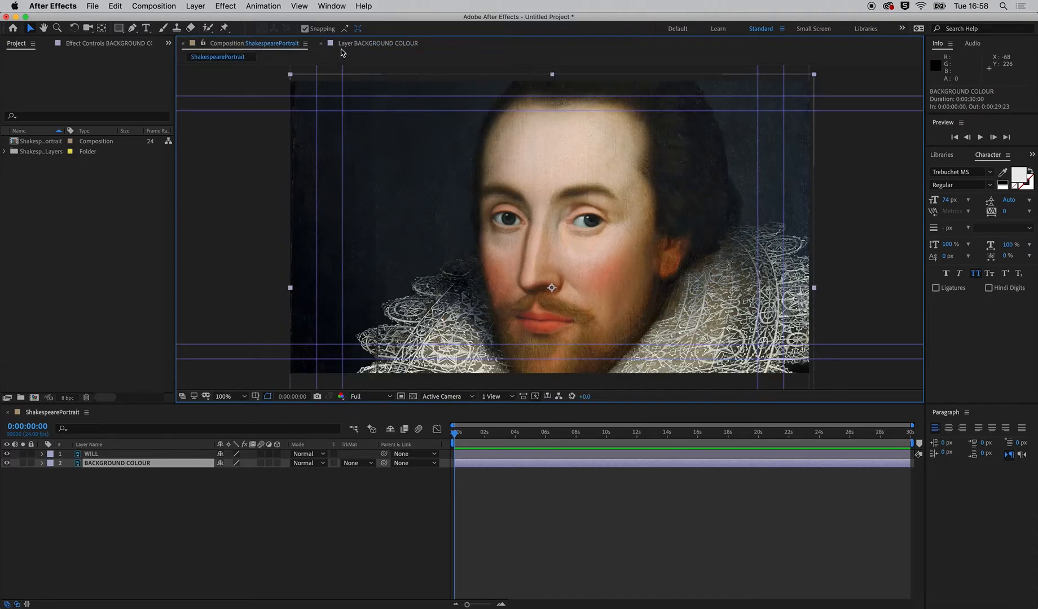
left_click(346, 43)
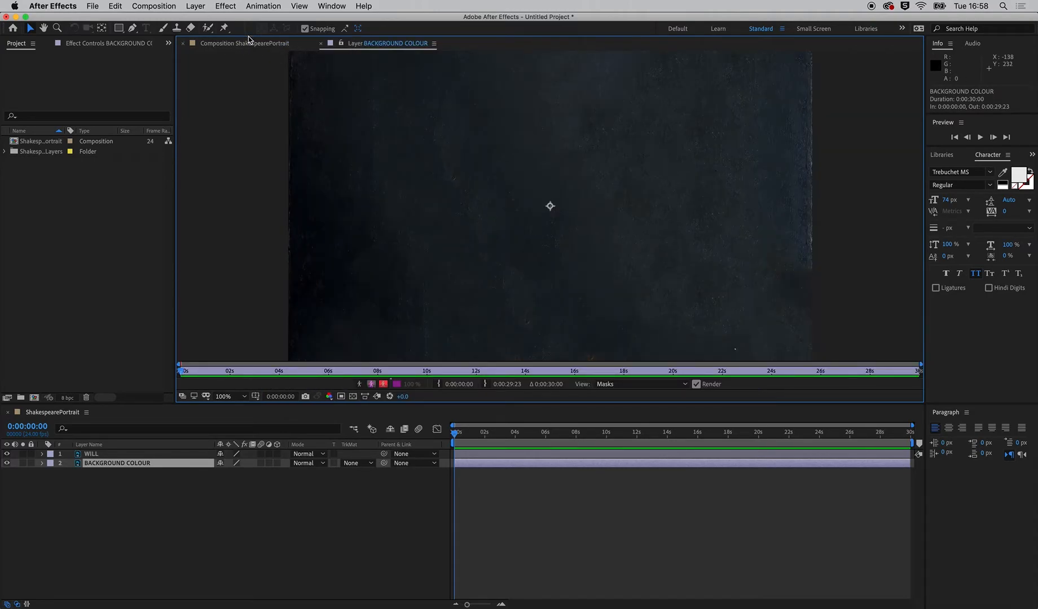
left_click(321, 43)
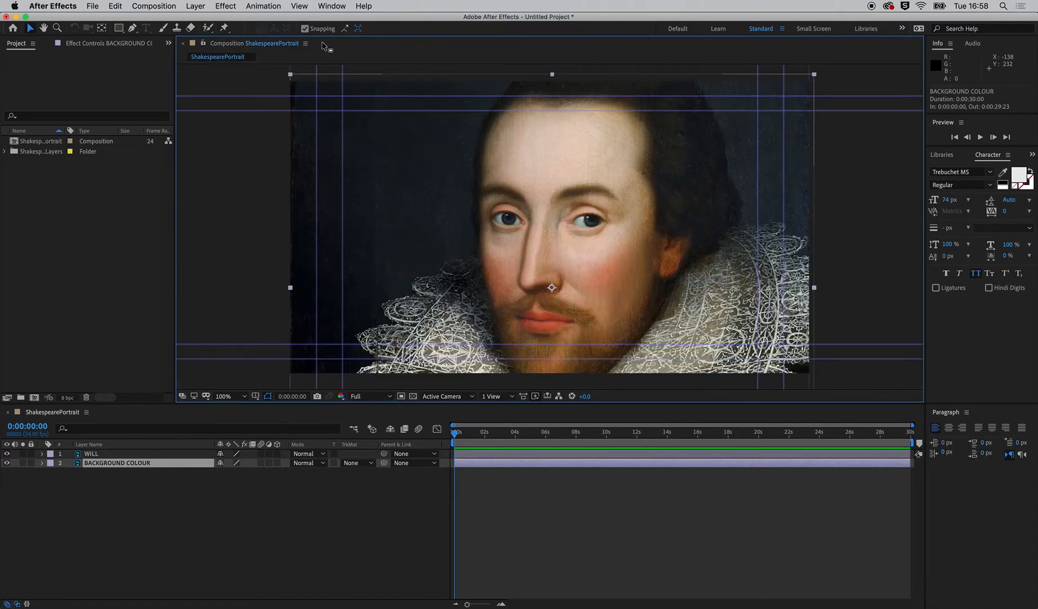
left_click(130, 466)
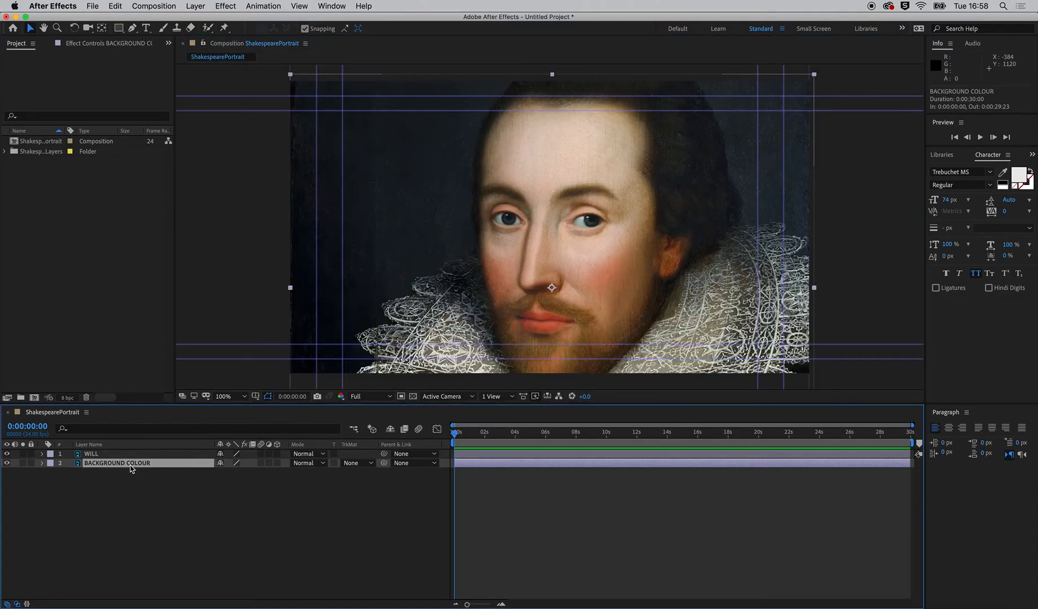
double_click(130, 466)
left_click(139, 465)
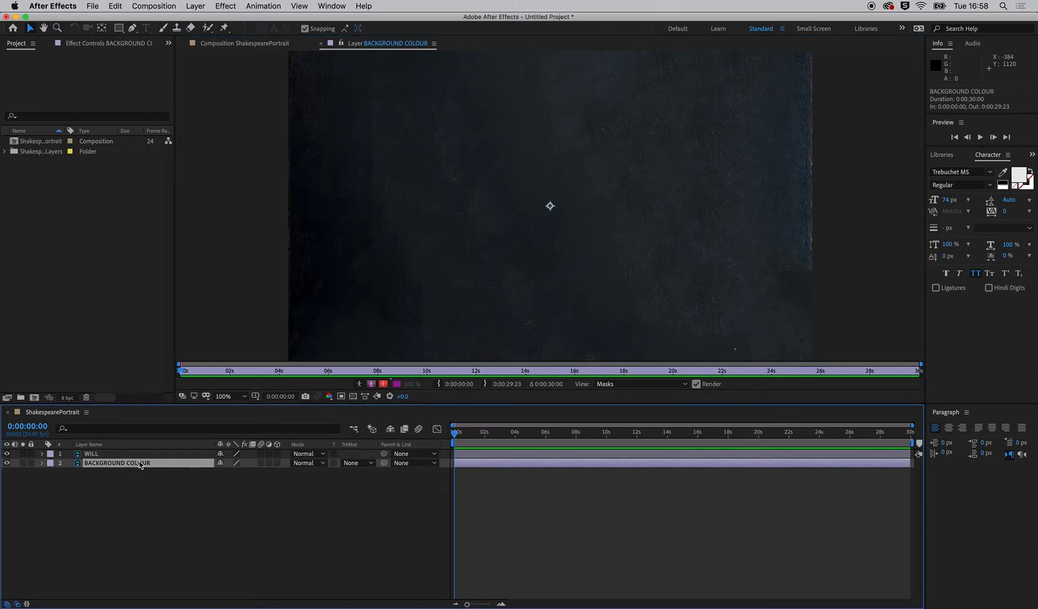
left_click(321, 44)
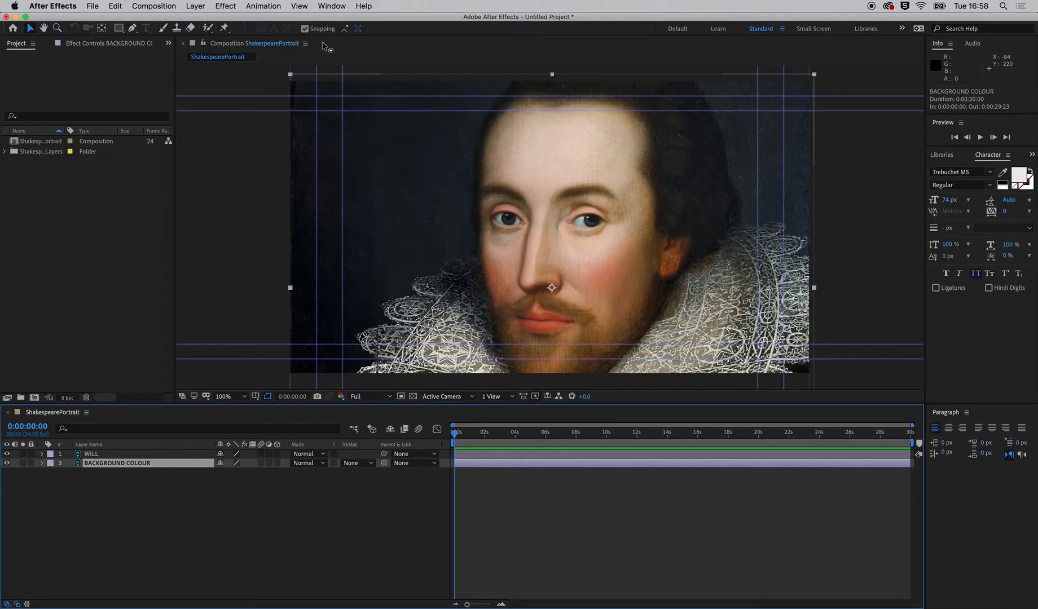
Rename the BACKGROUND COLOUR layer as BACKGROUND.
key("Return")
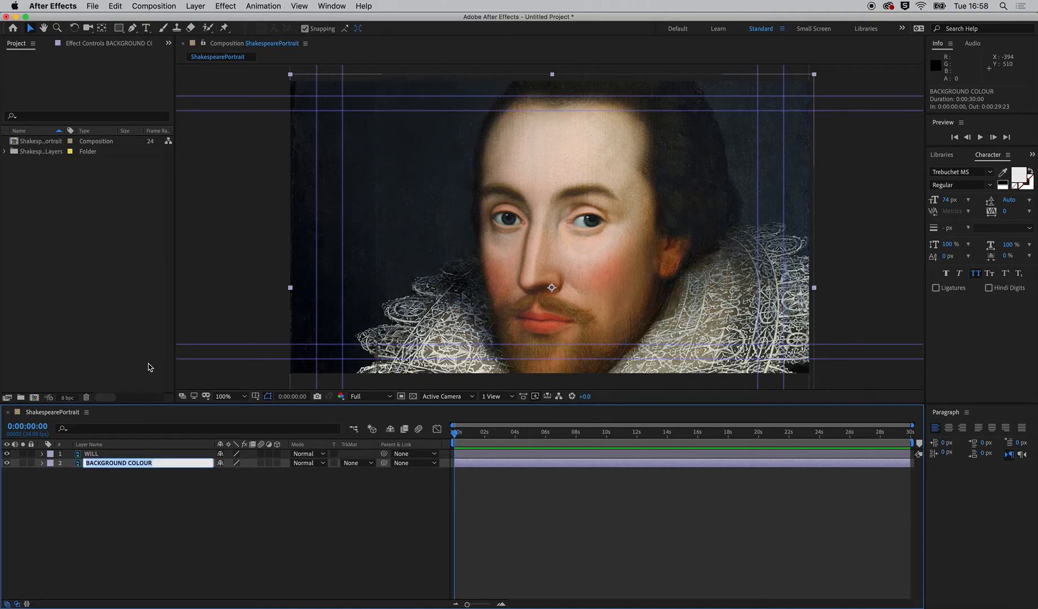
left_click(165, 463)
key("BackSpace")
key("BackSpace")
key("BackSpace")
key("BackSpace")
left_click(157, 541)
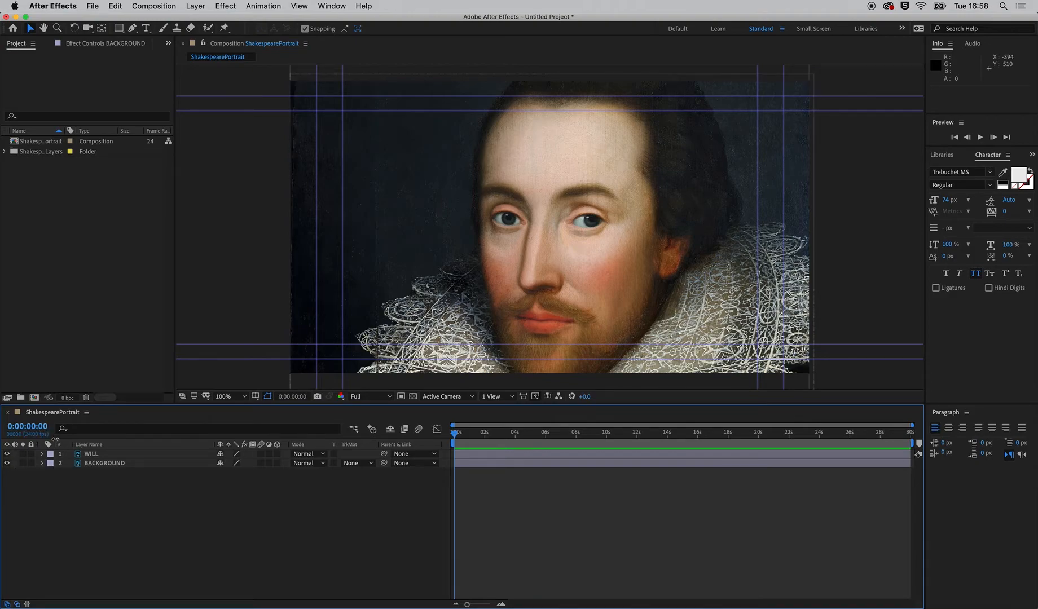
Lock the BACKGROUND layer, and check the composition with the WILL layer briefly hidden and briefly soloed.
left_click(7, 454)
left_click(6, 454)
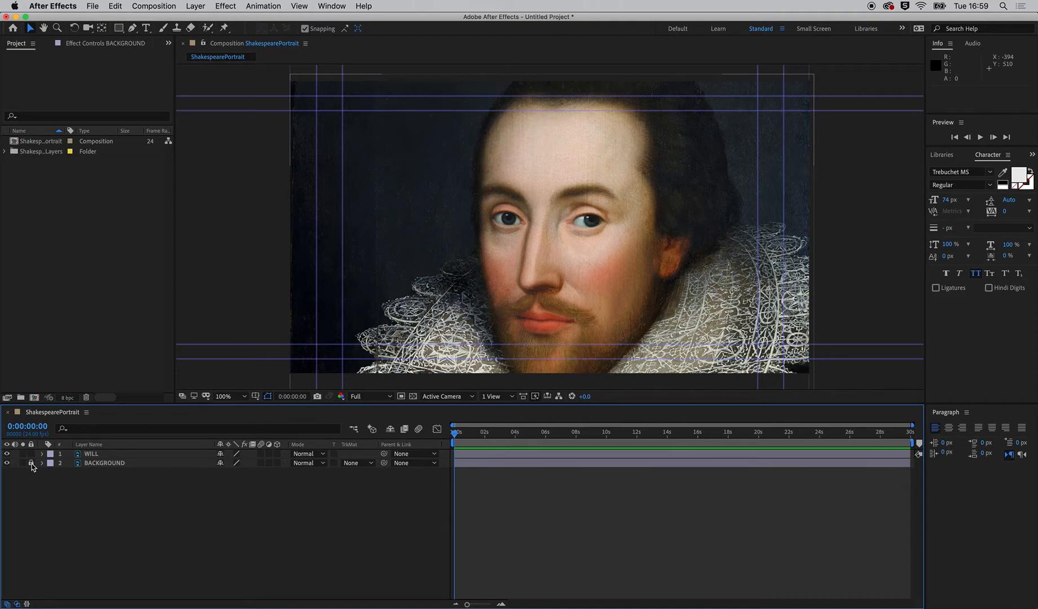
left_click(31, 463)
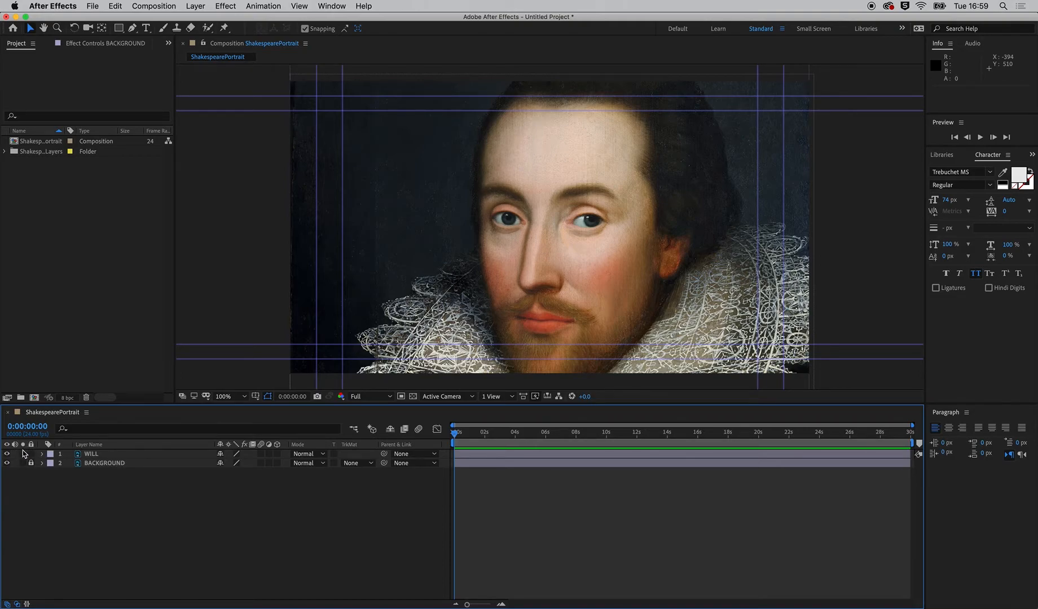
left_click(23, 454)
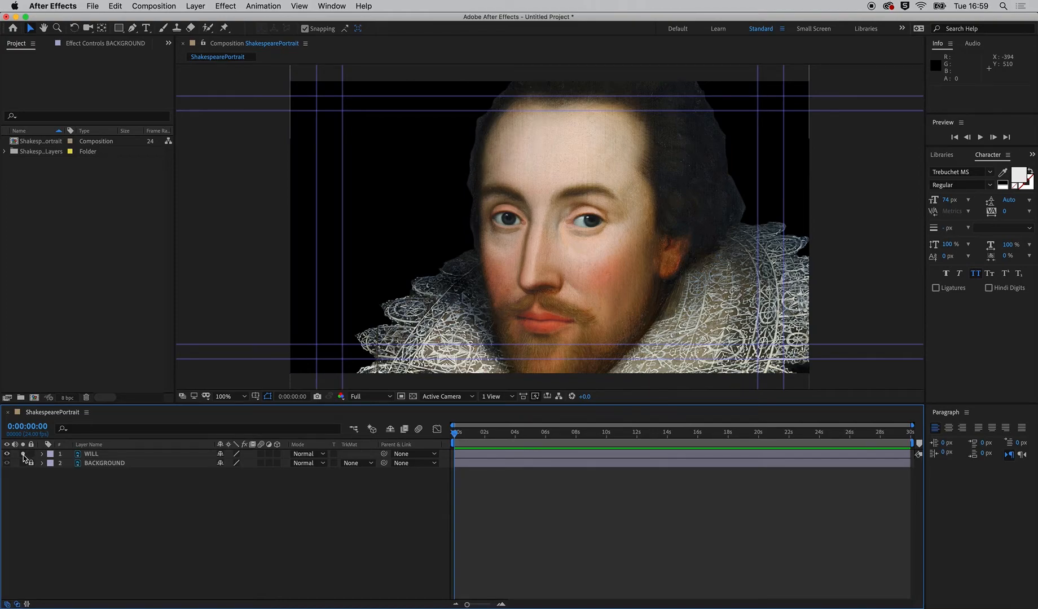
left_click(24, 455)
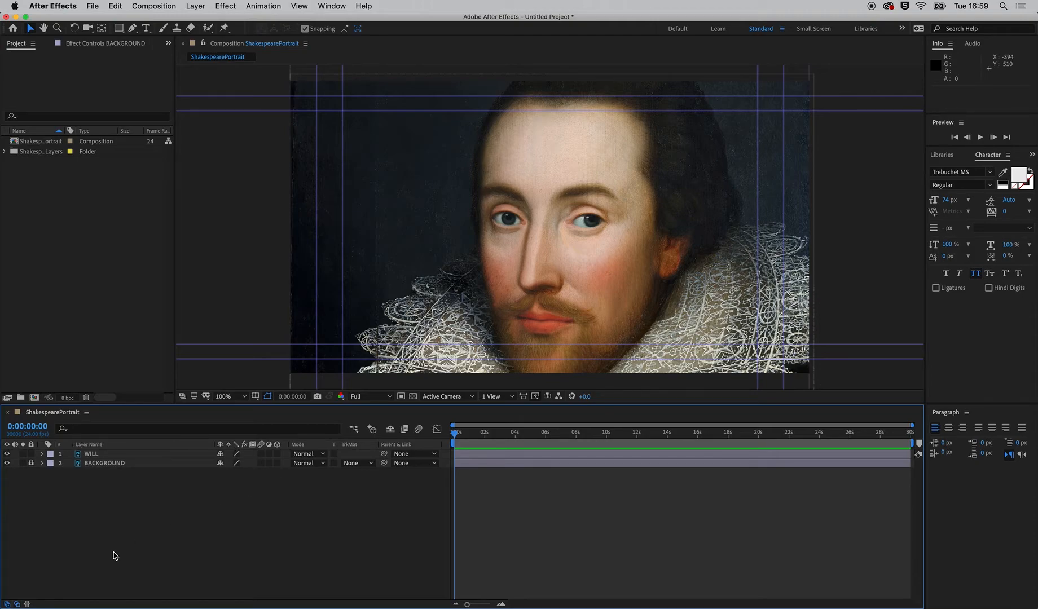
Toggle the timeline columns so that the layer switches are shown and the Mode/TrkMat and In/Out/Duration/Stretch columns are hidden.
left_click(6, 605)
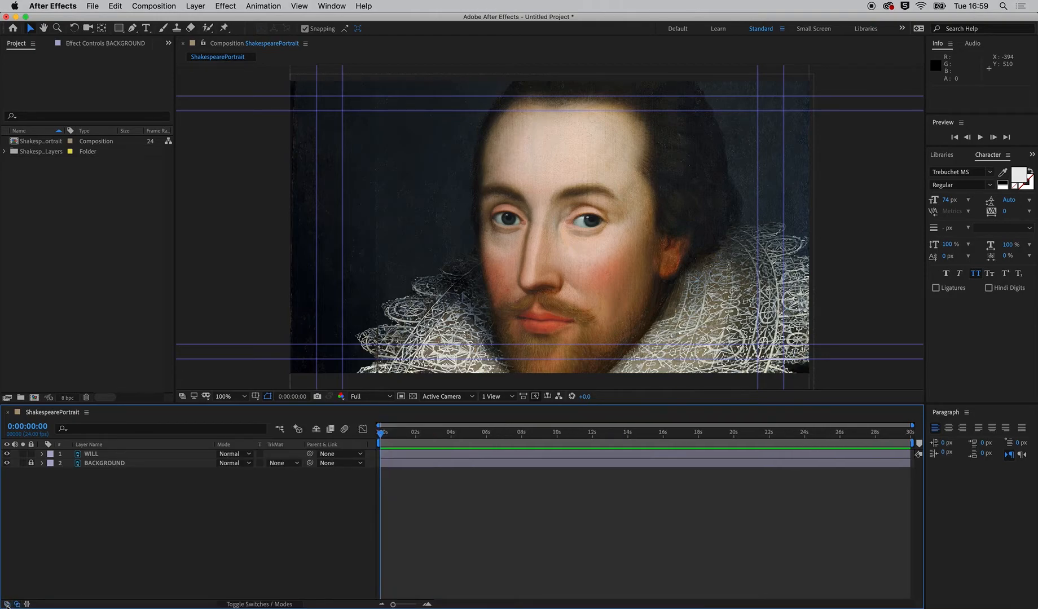
left_click(27, 604)
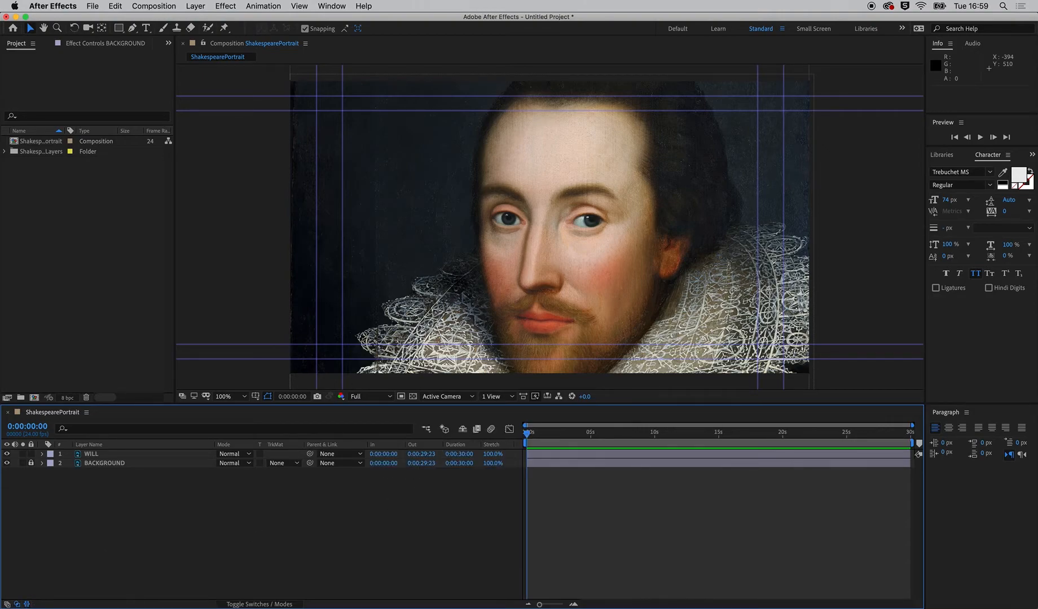
left_click(25, 605)
left_click(16, 604)
left_click(16, 605)
left_click(16, 604)
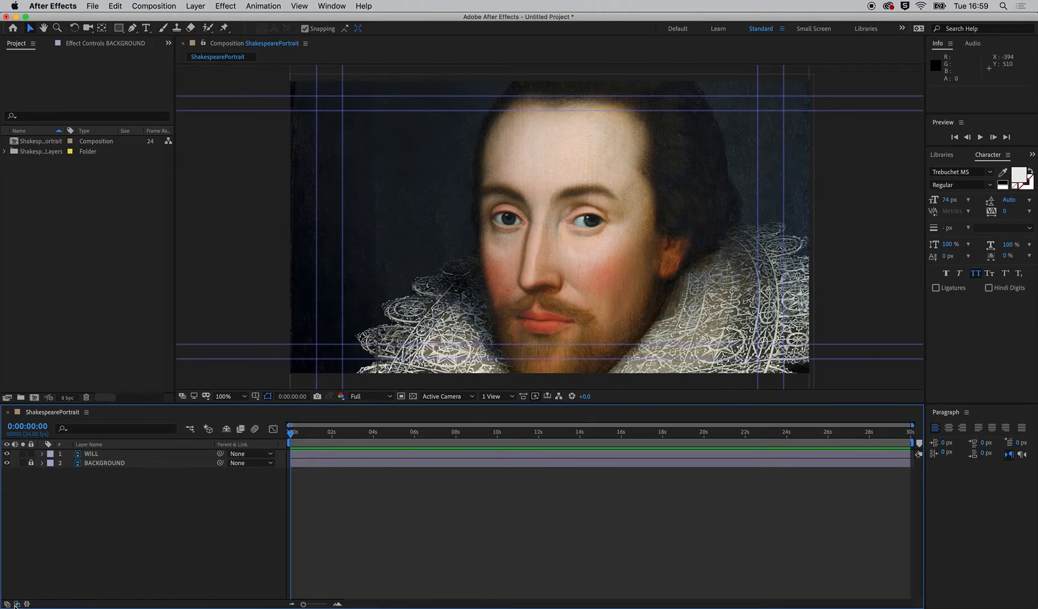
left_click(7, 604)
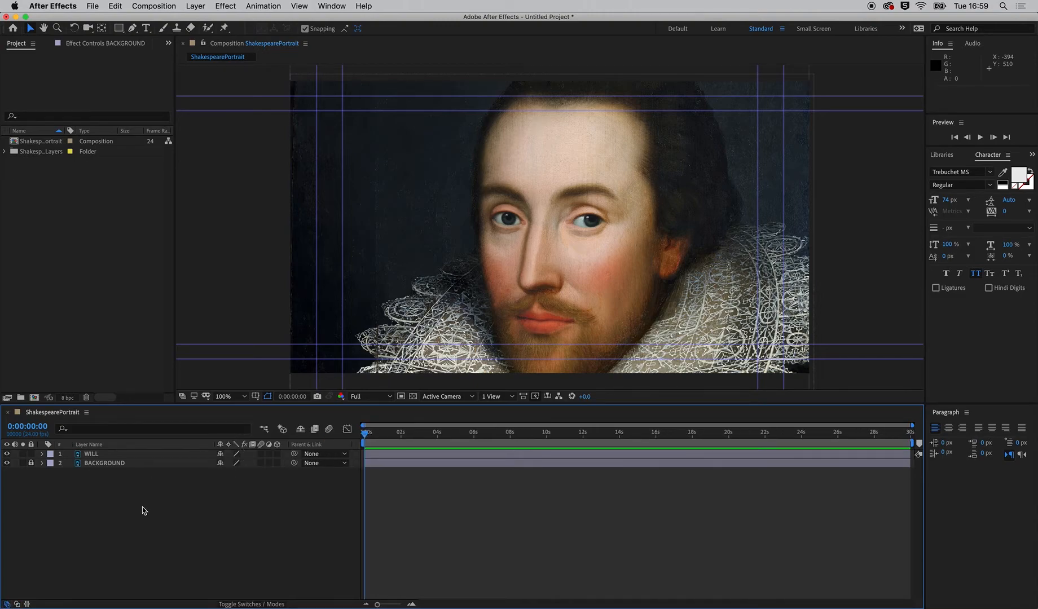
Briefly show the Mode and TrkMat columns, hide them again, and narrow the timeline's layer columns to widen the time ruler area.
left_click(17, 605)
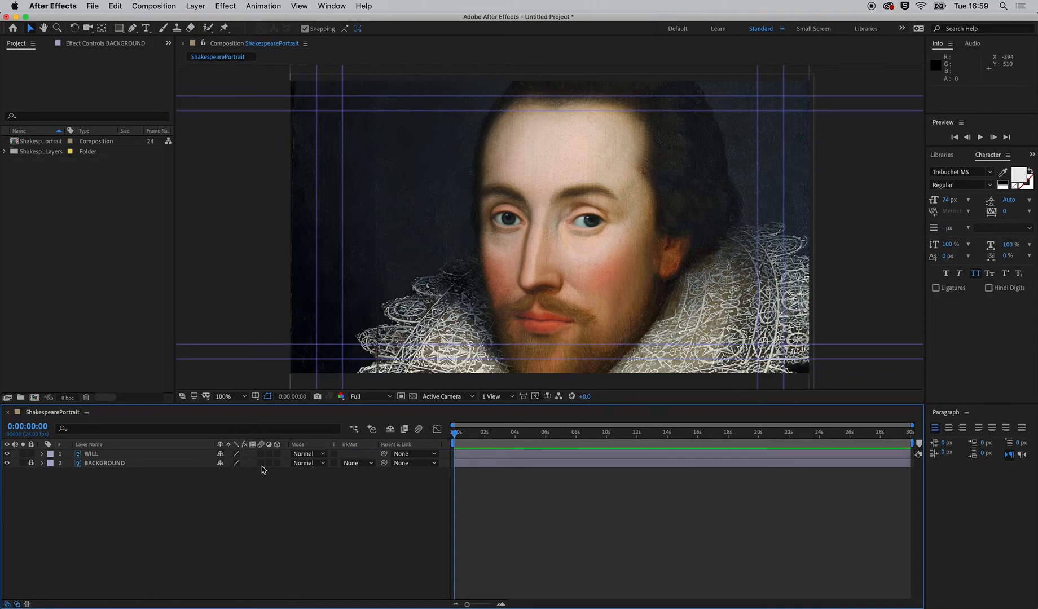
left_click(16, 604)
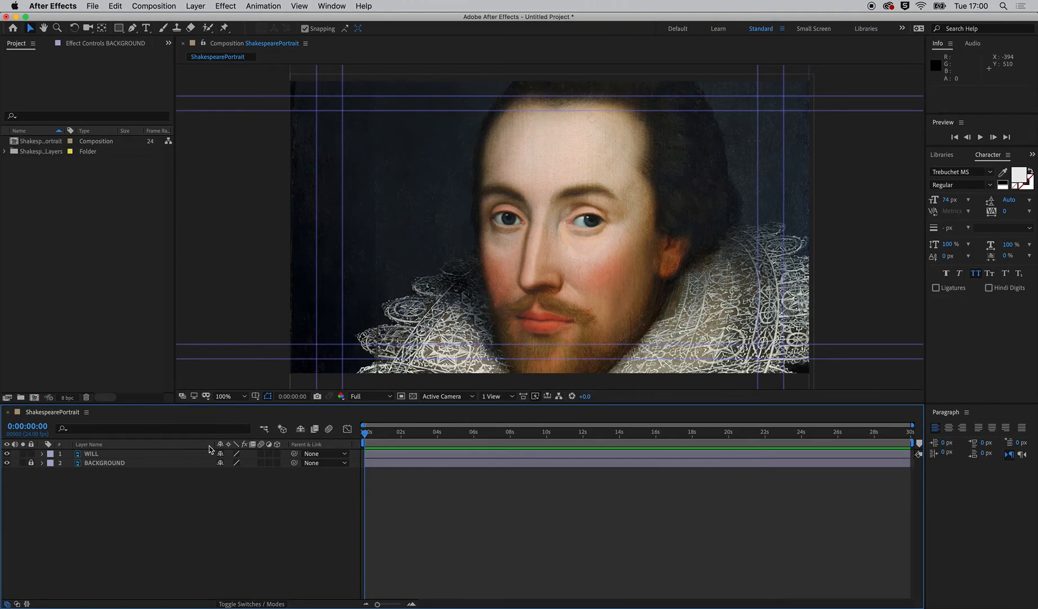
left_click_drag(217, 437, 161, 436)
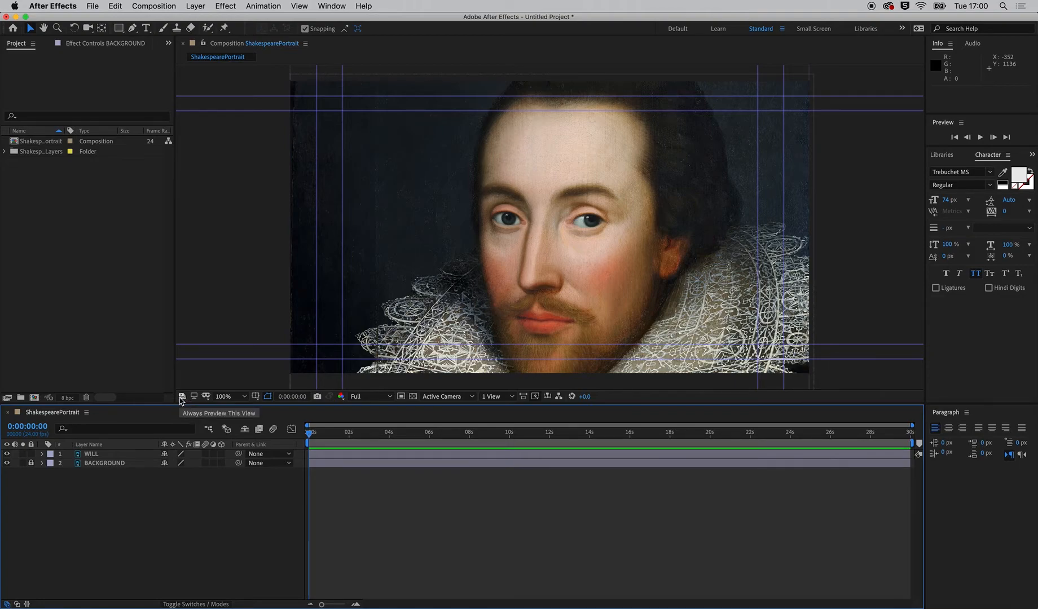
Hide the guides in the composition view, and briefly switch the Title/Action Safe overlay on and off.
left_click(256, 397)
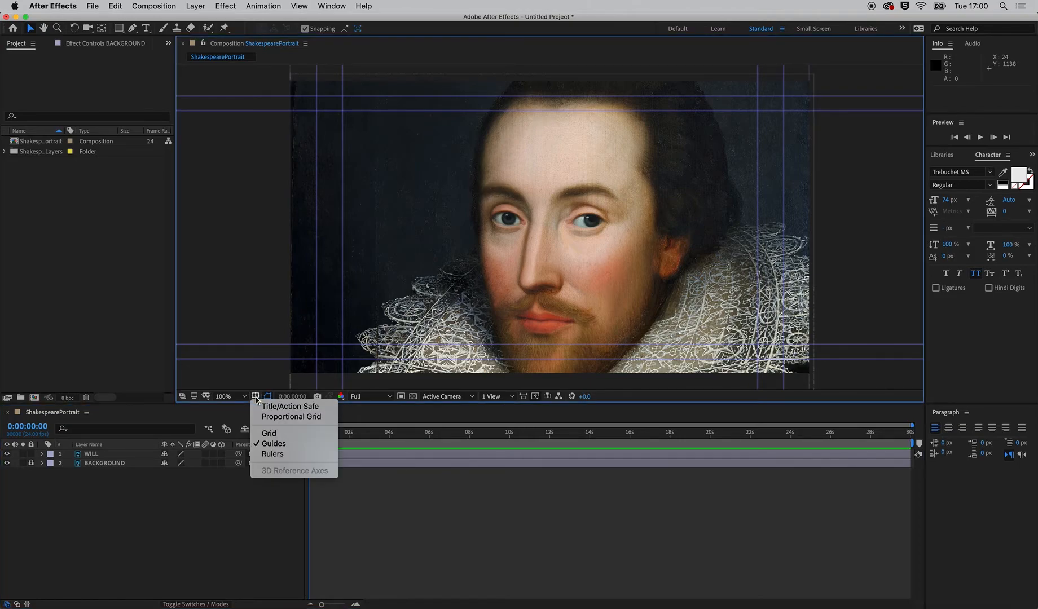
left_click(267, 445)
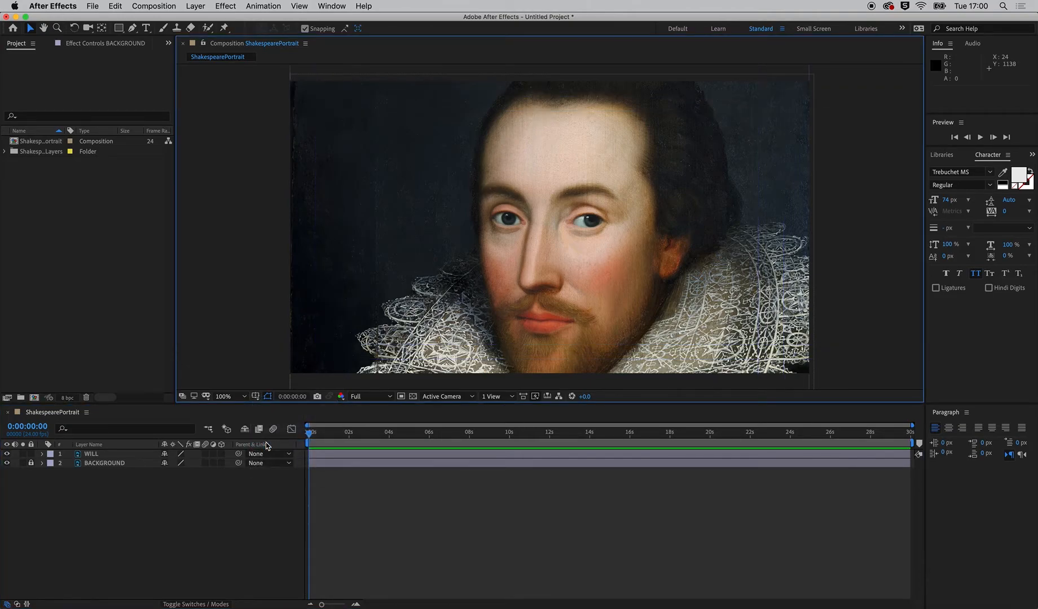
left_click(255, 397)
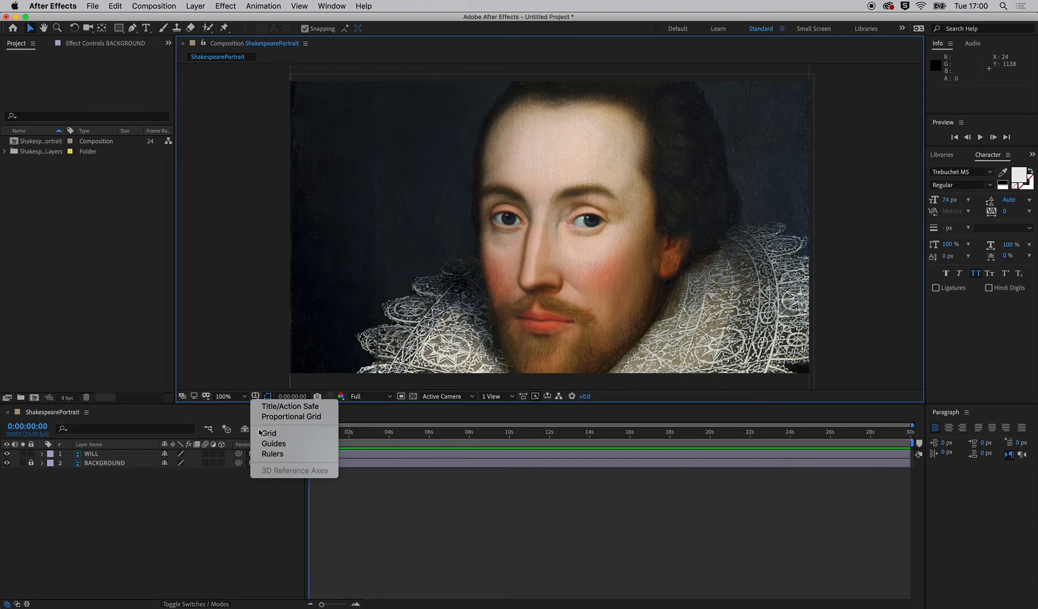
left_click(273, 407)
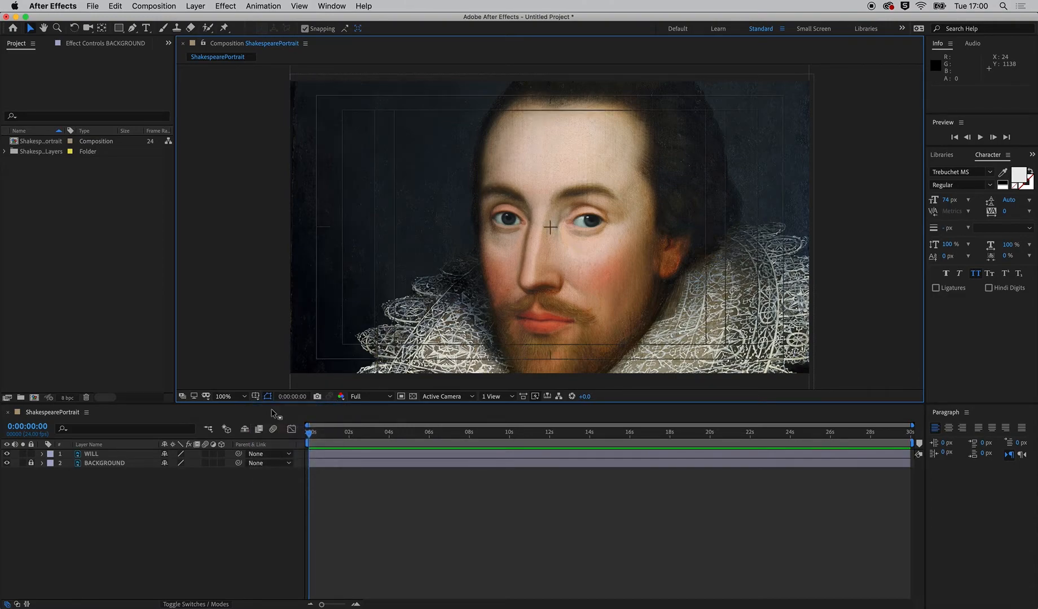
left_click(255, 397)
left_click(262, 406)
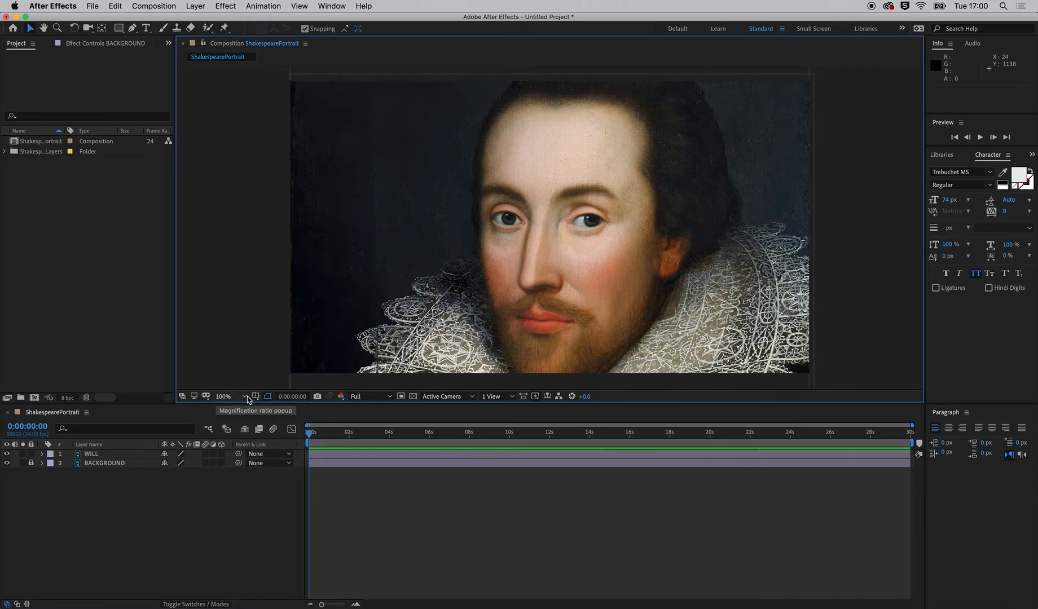
View the composition at 25% magnification and fitted to the viewer.
left_click(223, 398)
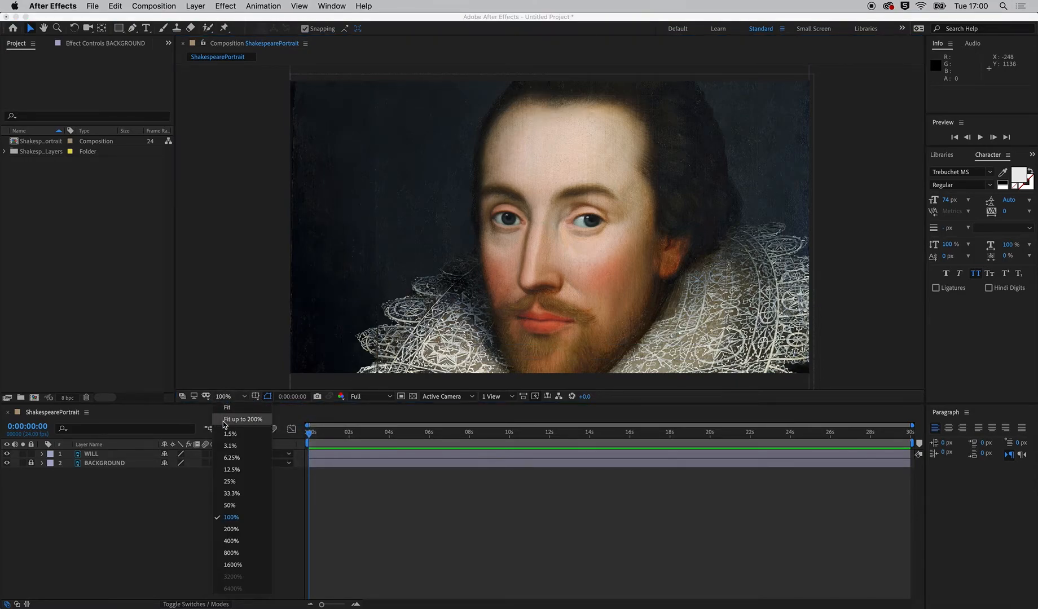
left_click(234, 482)
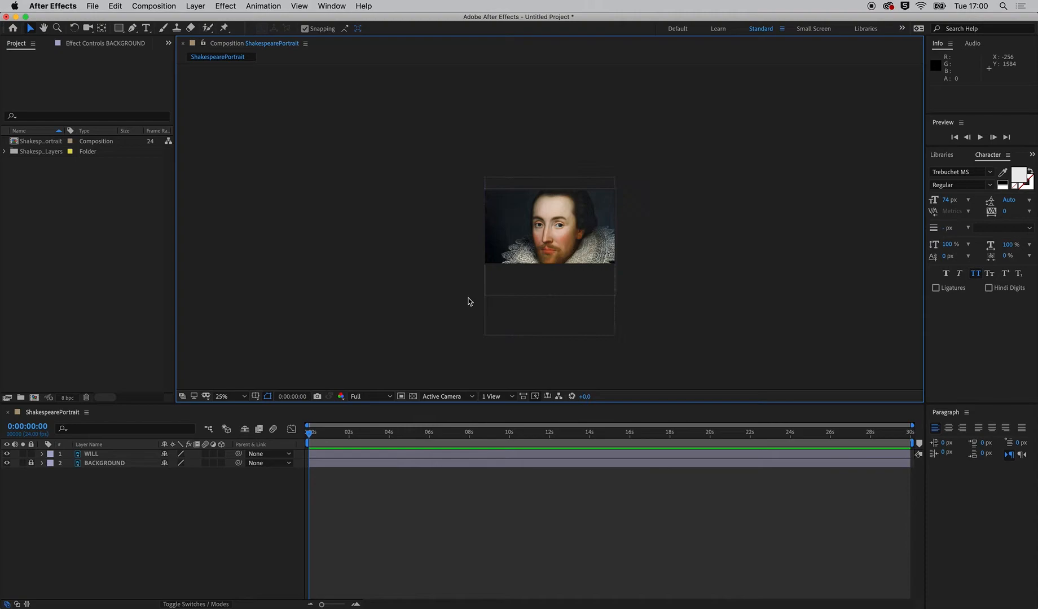
left_click(243, 399)
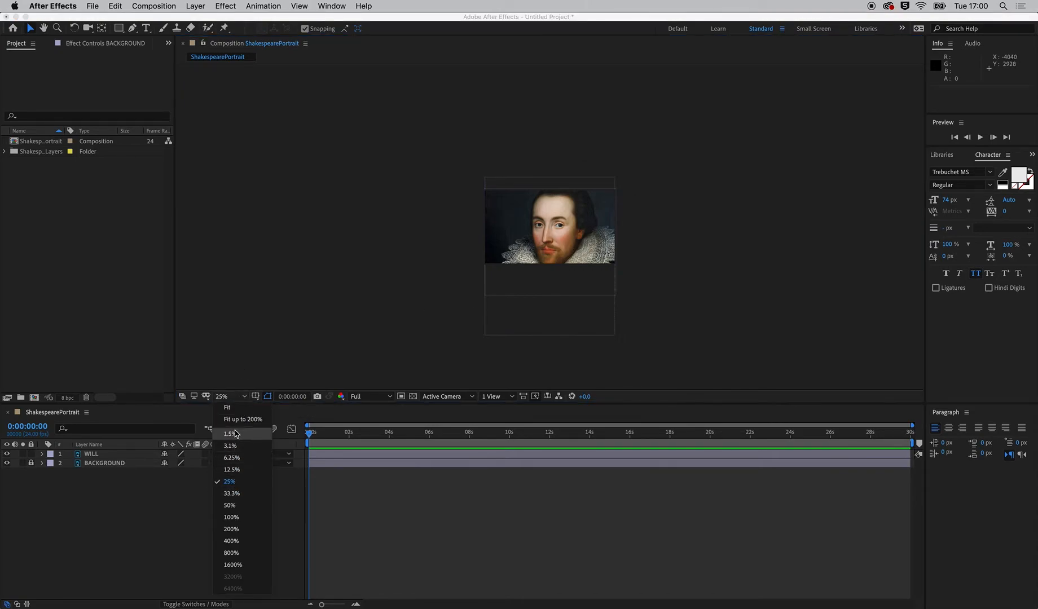
left_click(231, 410)
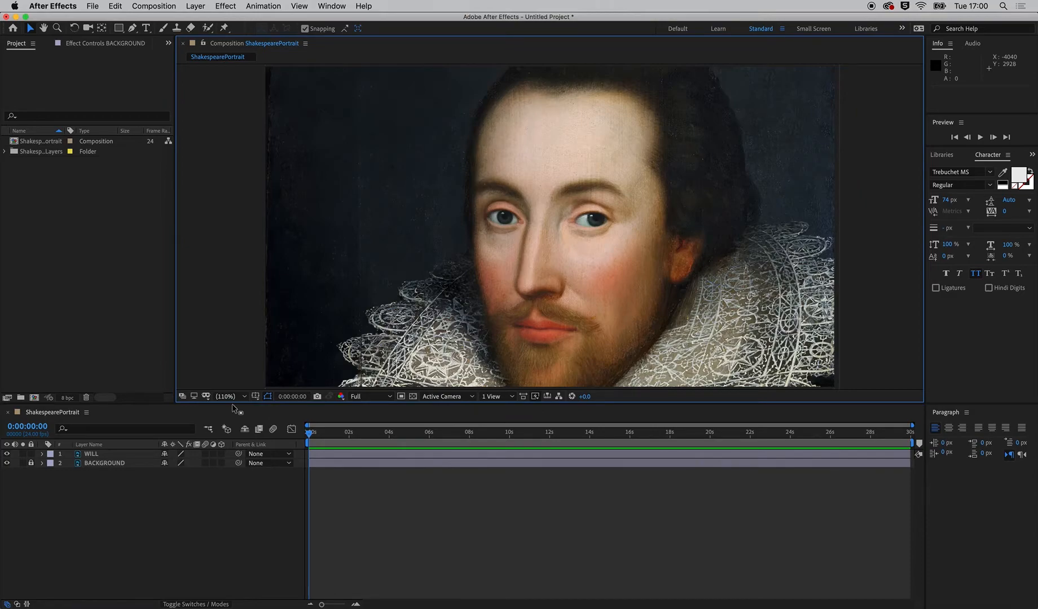
Zoom the composition view in and out repeatedly, ending on a 400% close-up of the portrait's eyes.
scroll(399, 297, "down", 2)
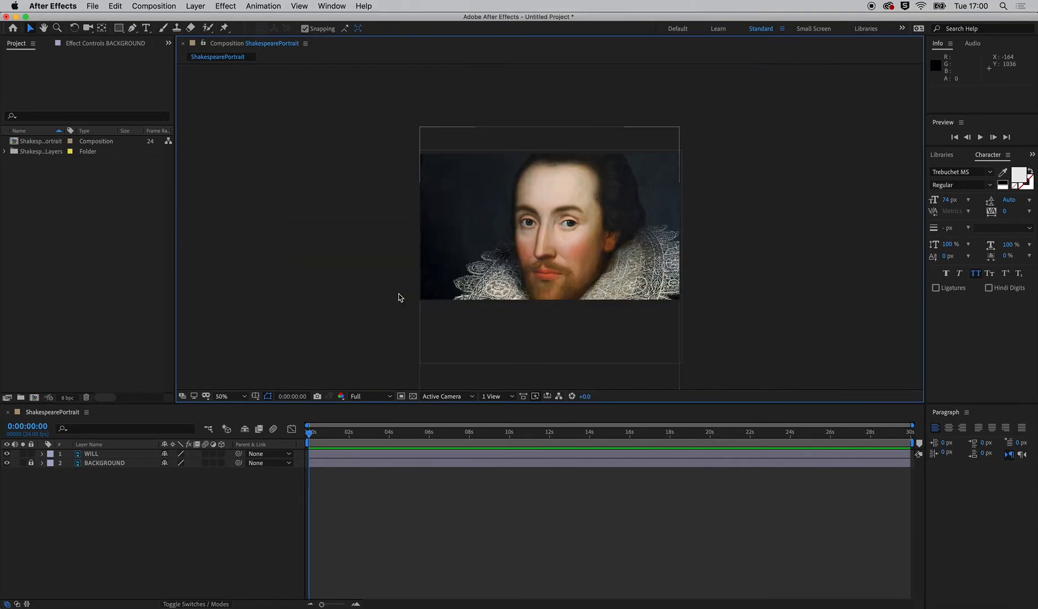
scroll(399, 298, "up", 3)
scroll(398, 297, "down", 2)
scroll(398, 298, "up", 1)
scroll(398, 298, "down", 2)
scroll(399, 298, "up", 2)
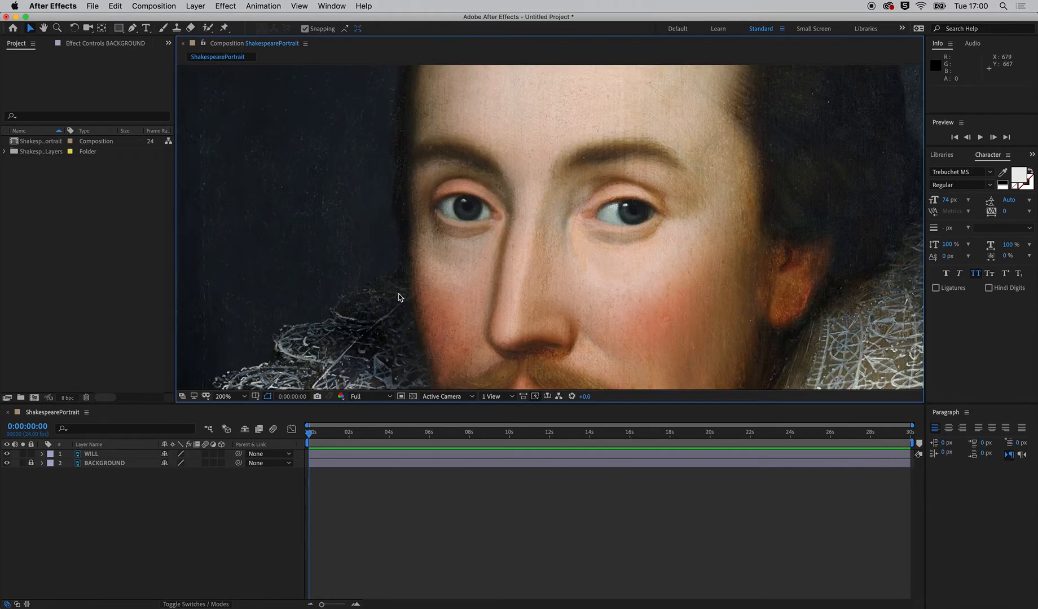
scroll(399, 298, "down", 1)
scroll(399, 298, "up", 2)
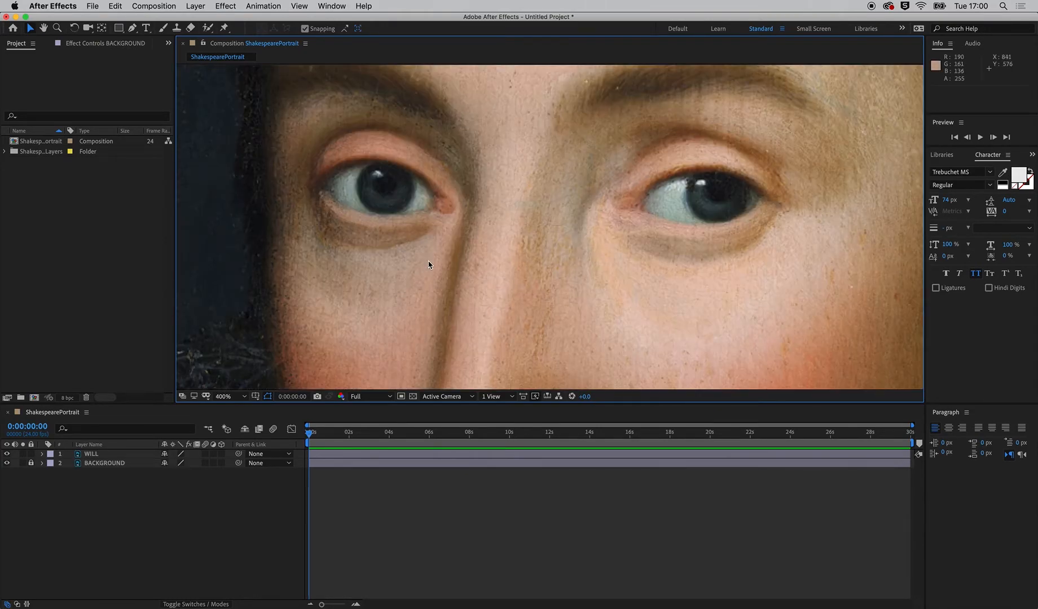
Pan across the enlarged portrait with the Hand tool, and zoom back out to view the whole composition at 50%.
key("h")
left_click_drag(533, 206, 384, 282)
left_click_drag(614, 206, 278, 331)
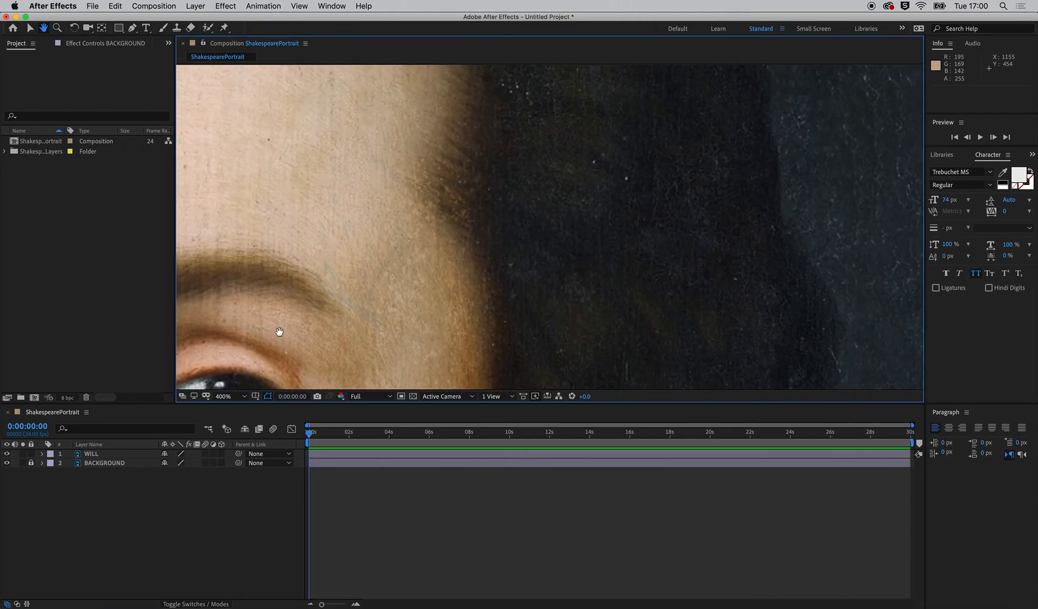
key("v")
scroll(361, 224, "down", 1)
key("comma")
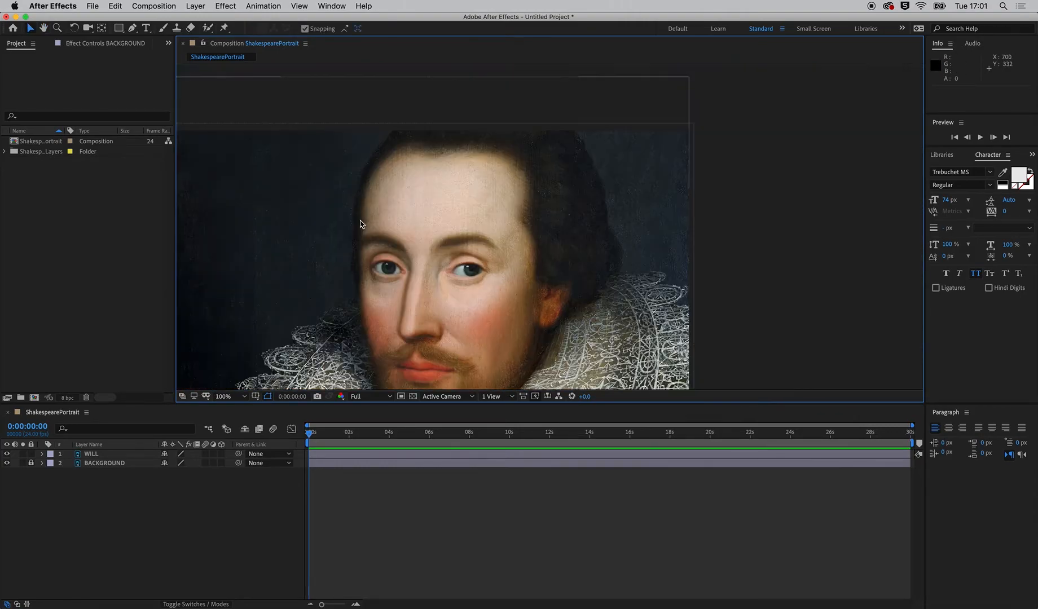
key("comma")
key("period")
key("comma")
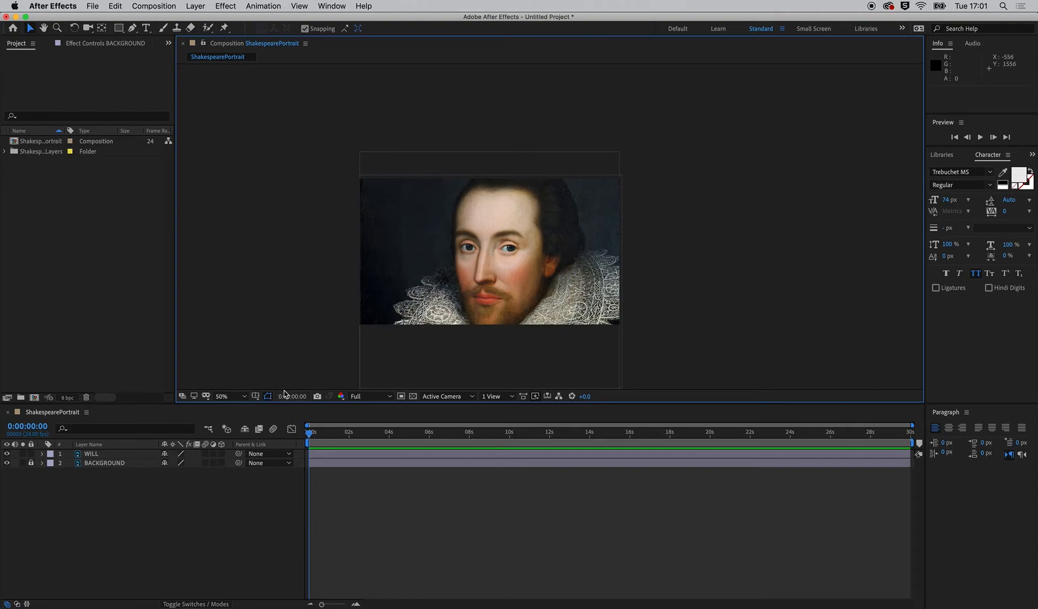
Scale the WILL layer down to about half its size and place it on the composition's right side, at about position 1475, 648.5.
left_click(354, 455)
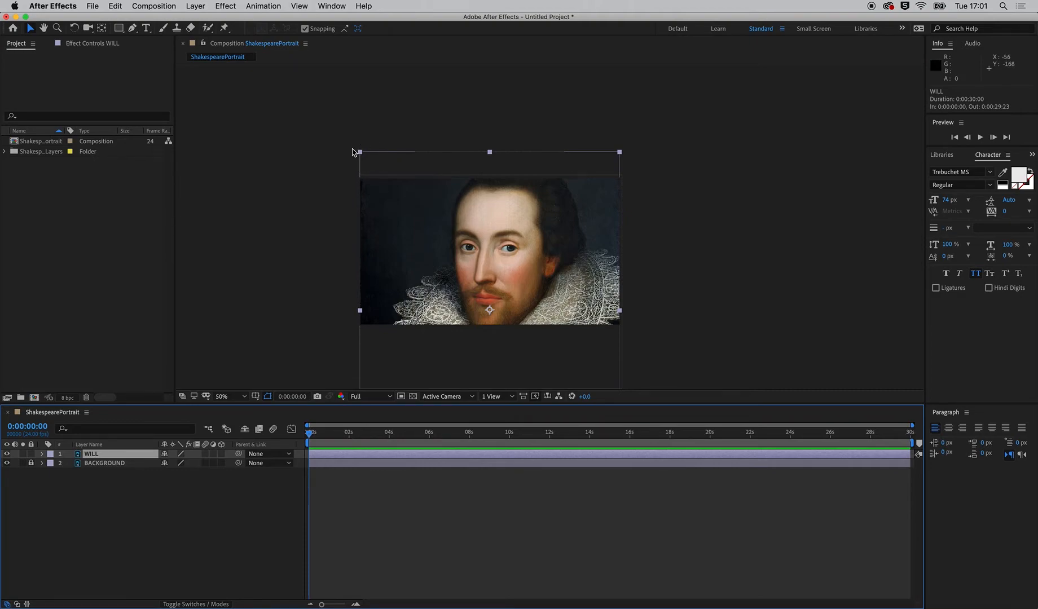
left_click_drag(471, 160, 554, 175)
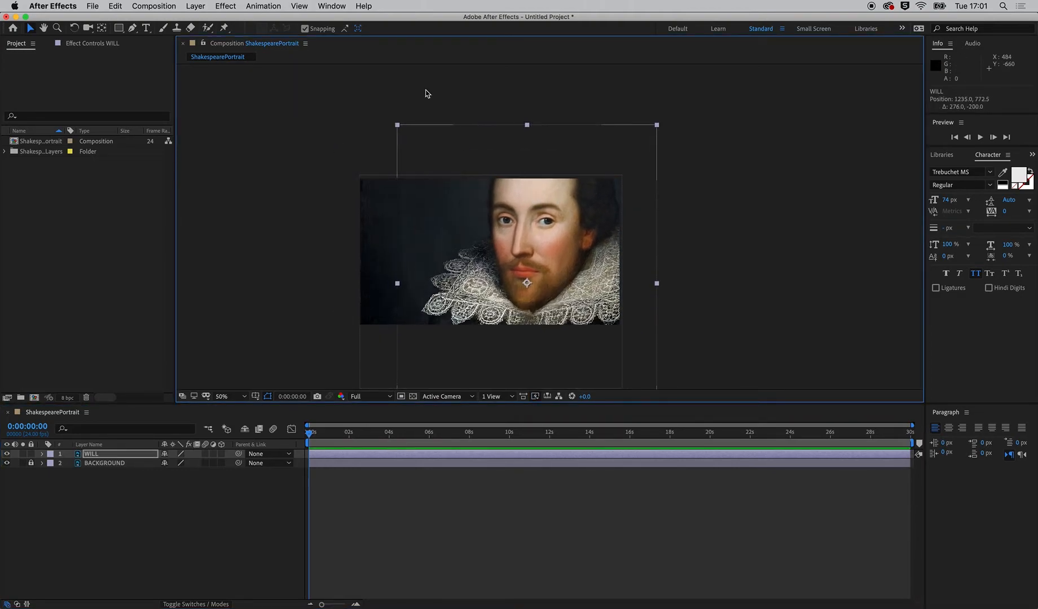
left_click_drag(398, 126, 459, 200)
mouse_move(540, 222)
left_mouse_down()
mouse_move(557, 208)
mouse_move(529, 221)
mouse_move(532, 194)
mouse_move(533, 215)
mouse_move(554, 235)
left_mouse_up()
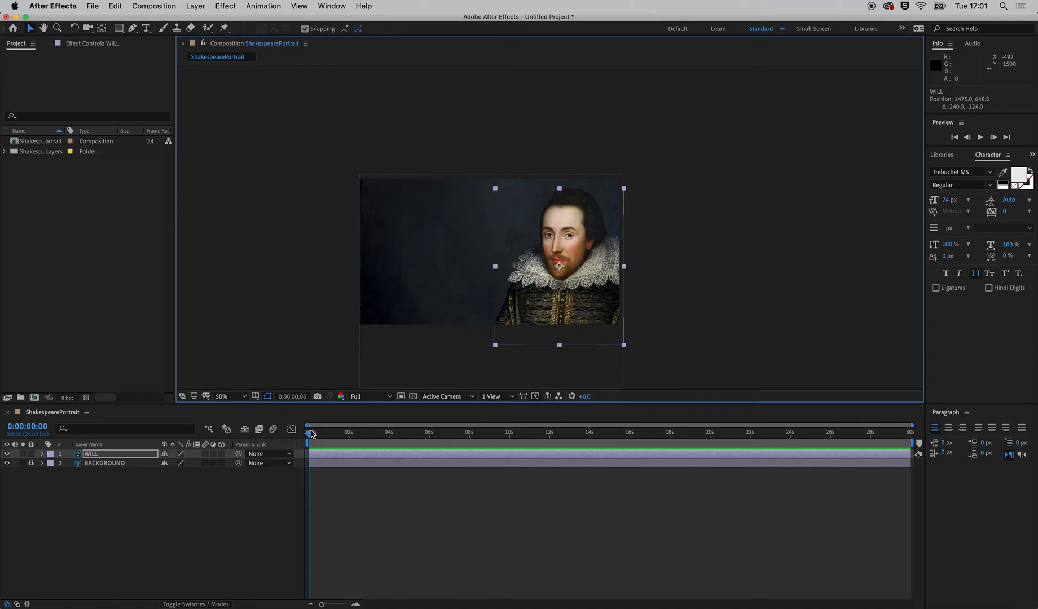
Scrub the playhead to 0:00:03:00 and on to 0:00:03:22, and zoom the timeline in to single frames and back out.
left_click_drag(309, 439, 369, 434)
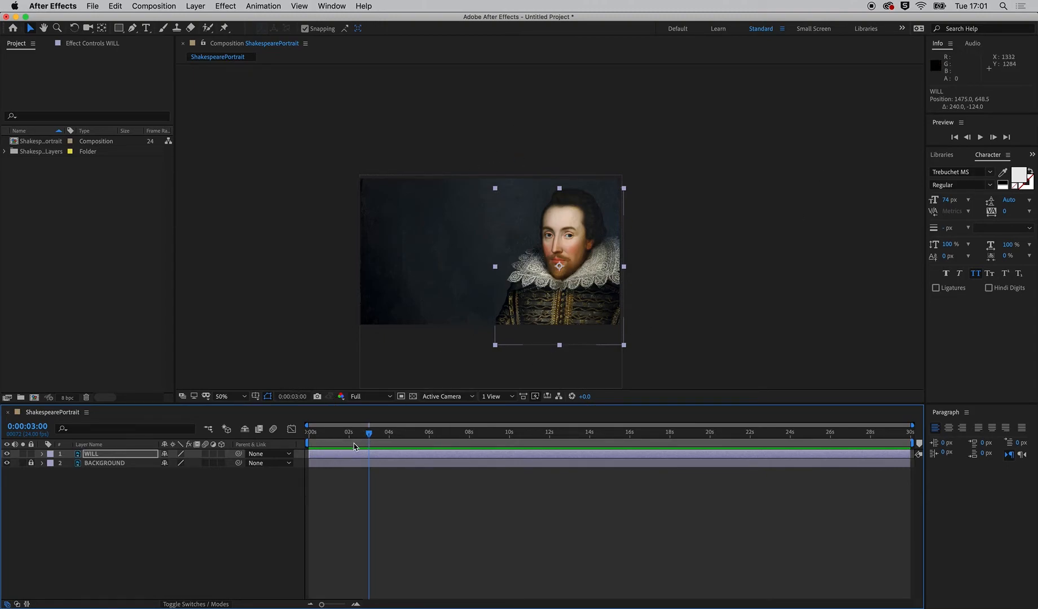
mouse_move(368, 435)
left_mouse_down()
mouse_move(401, 434)
mouse_move(387, 434)
left_mouse_up()
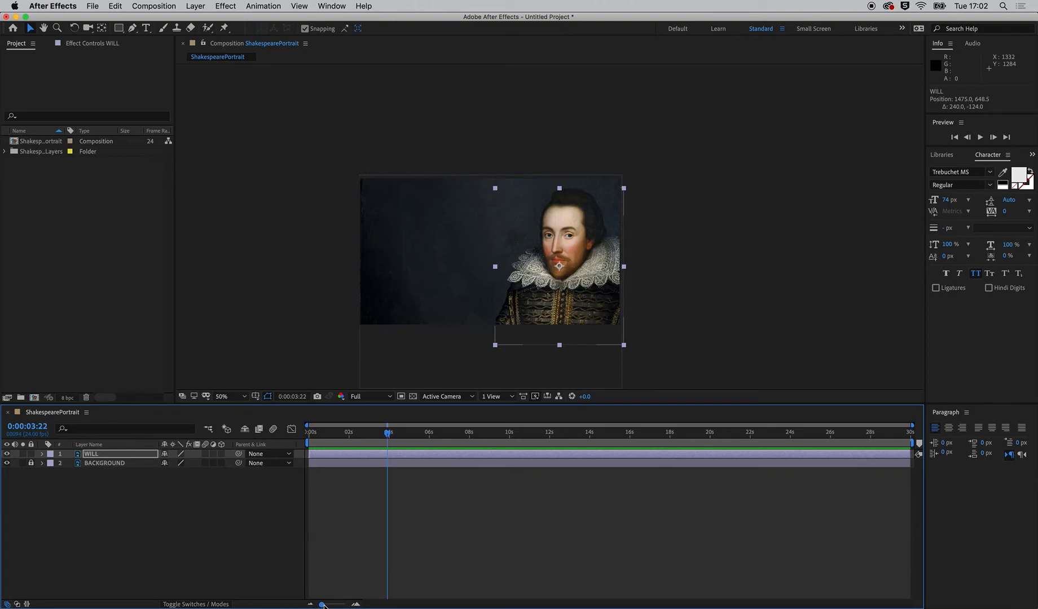
left_click_drag(324, 606, 346, 605)
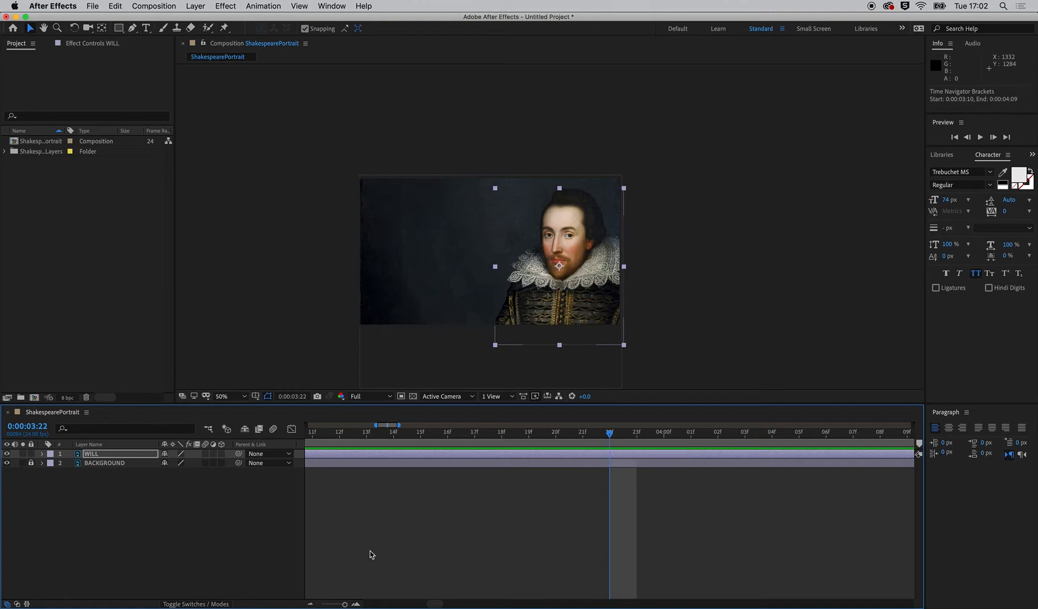
left_click_drag(343, 605, 322, 604)
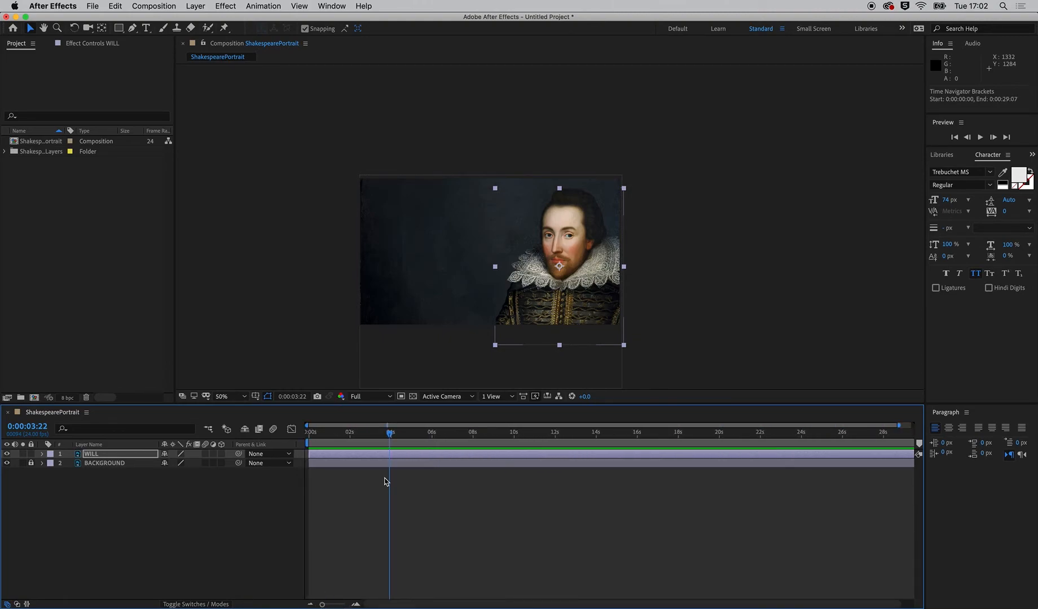
Move the playhead to 0:00:07:05, zoom into and shift the visible time range, and extend it to the 30-second end.
left_click_drag(394, 433, 457, 439)
left_click_drag(322, 606, 337, 605)
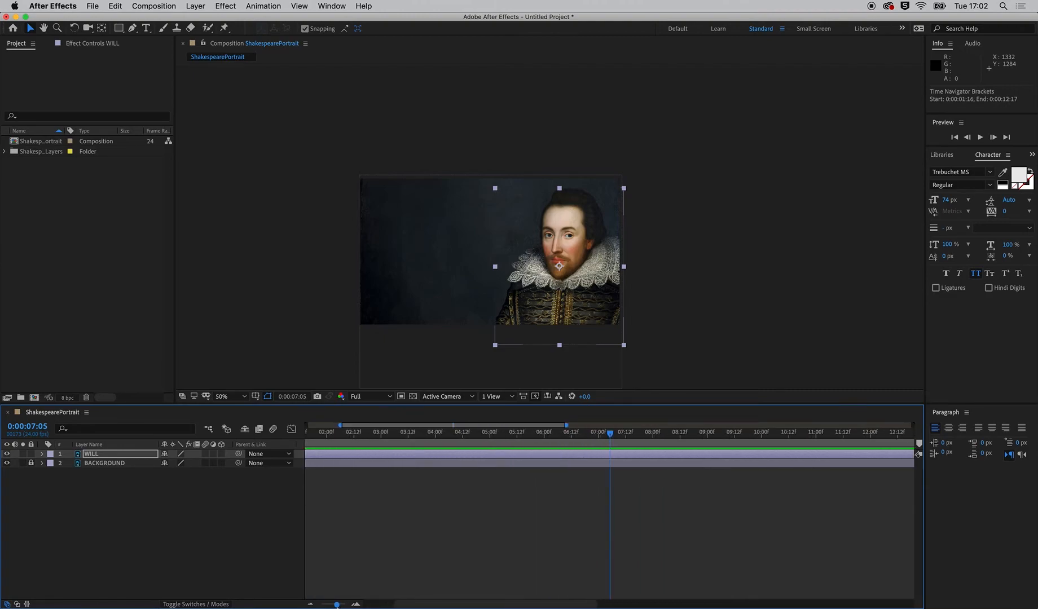
left_click_drag(422, 427, 399, 470)
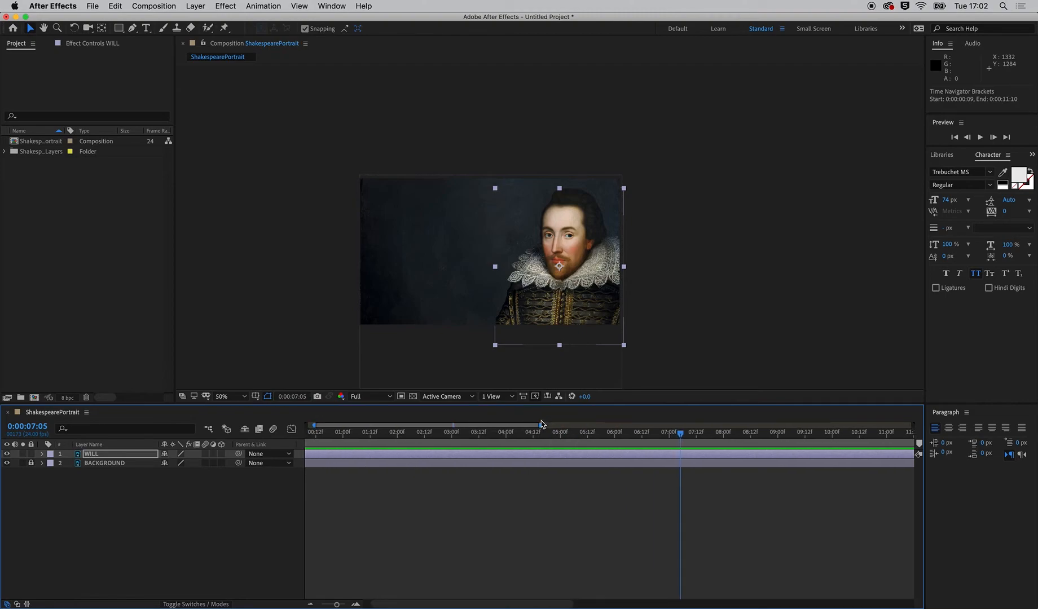
left_click_drag(541, 425, 920, 395)
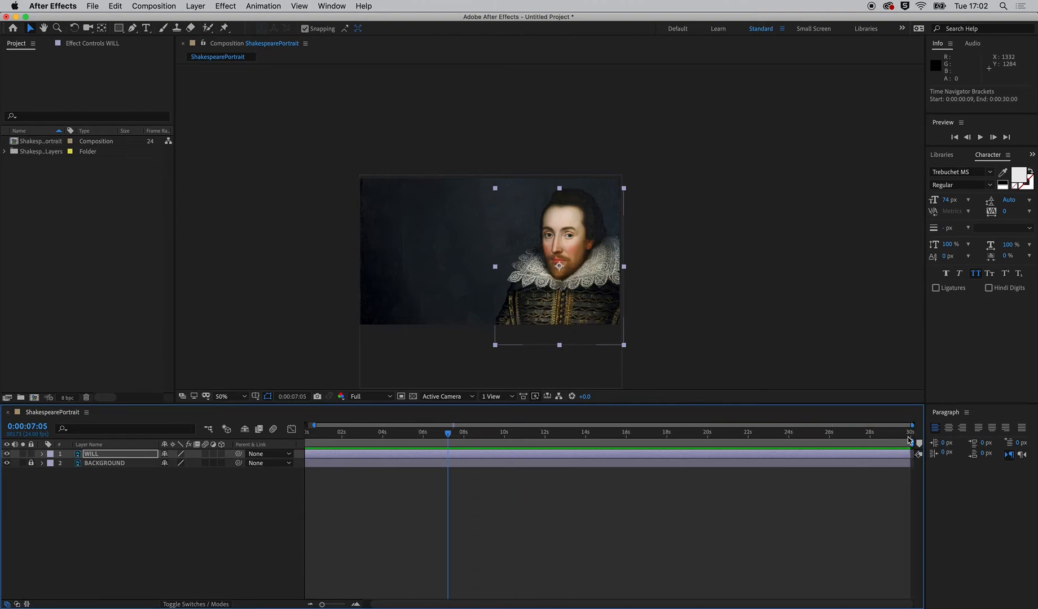
left_click_drag(913, 444, 997, 435)
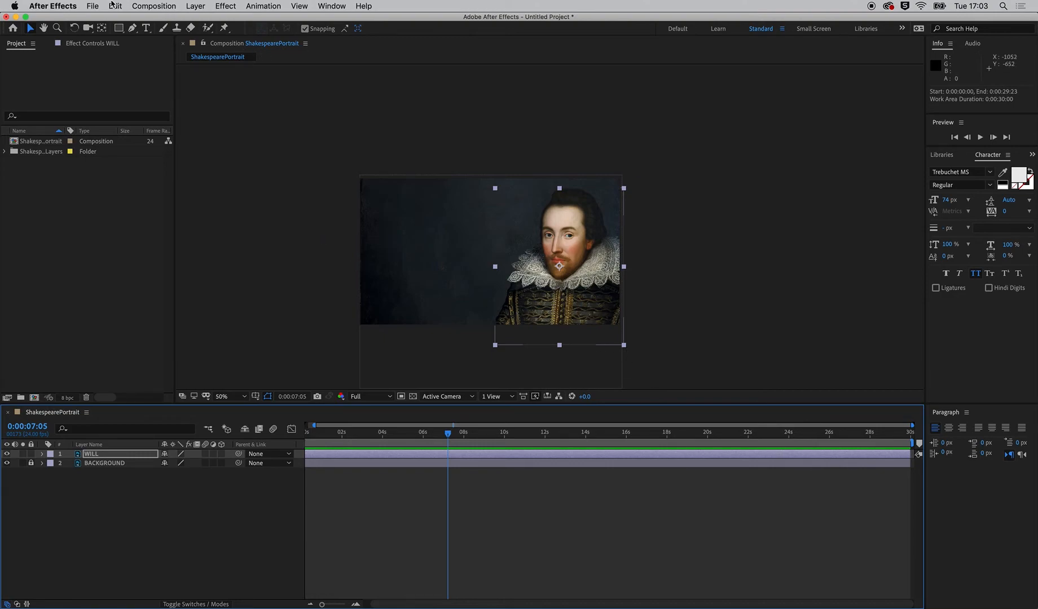
Set the composition's duration to 0:00:15:00, and extend the visible timeline range back to its start.
left_click(136, 7)
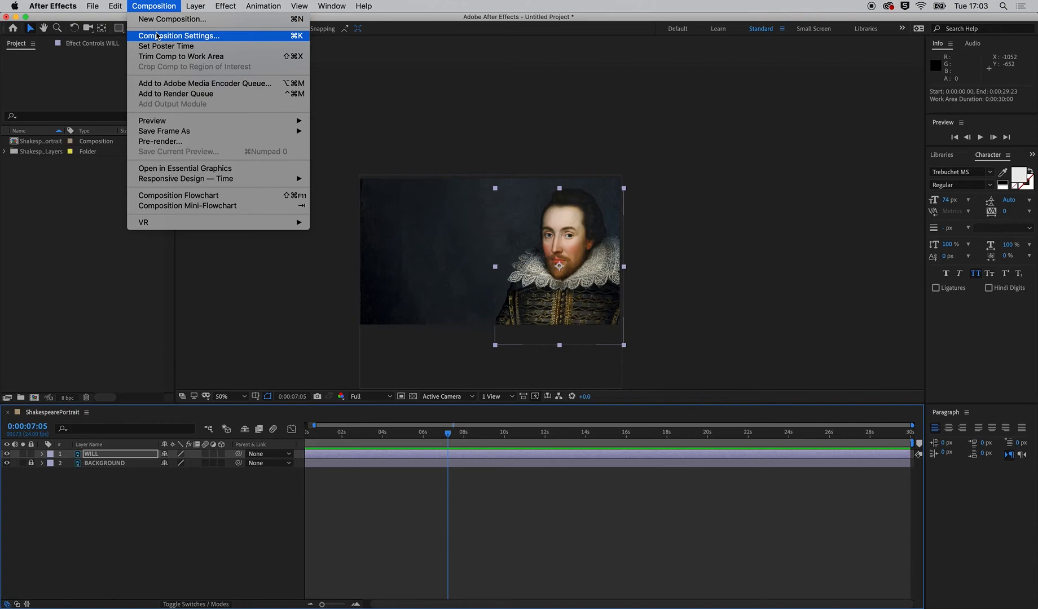
left_click(158, 36)
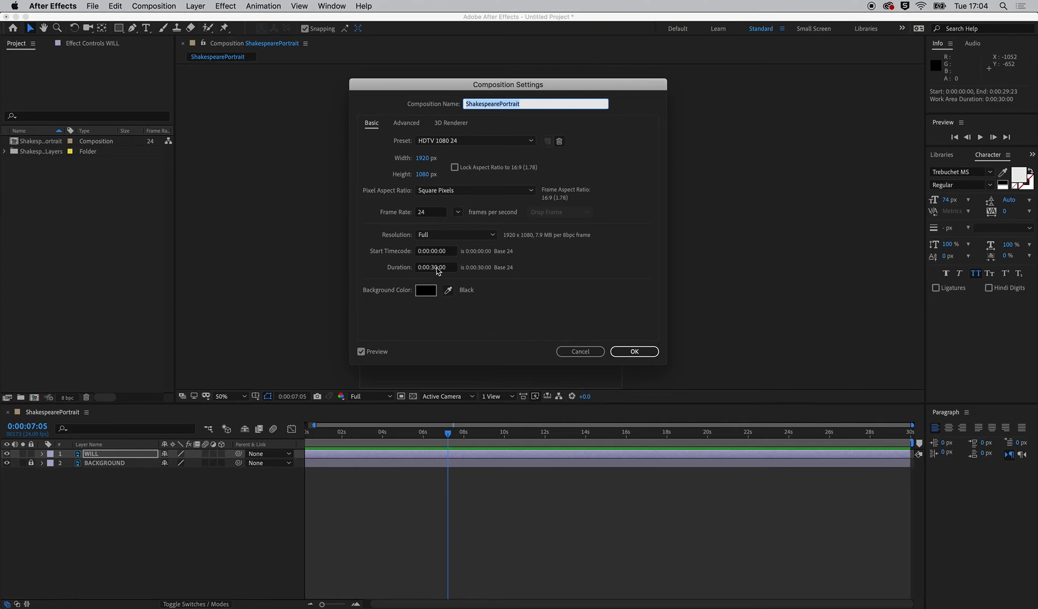
left_click(444, 269)
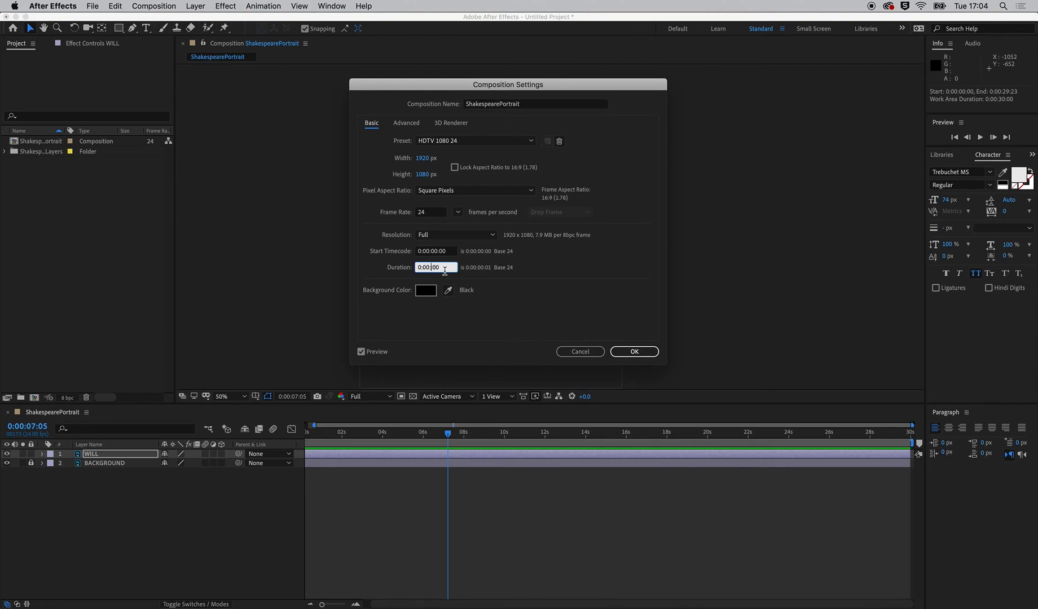
type("15:")
left_click(635, 353)
left_click(634, 353)
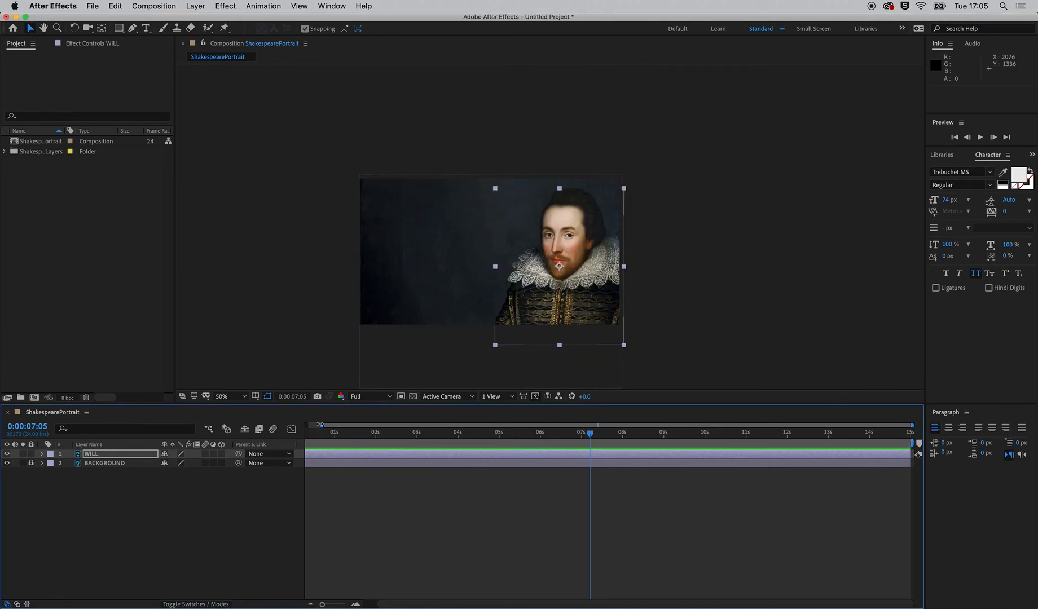
left_click_drag(320, 425, 307, 425)
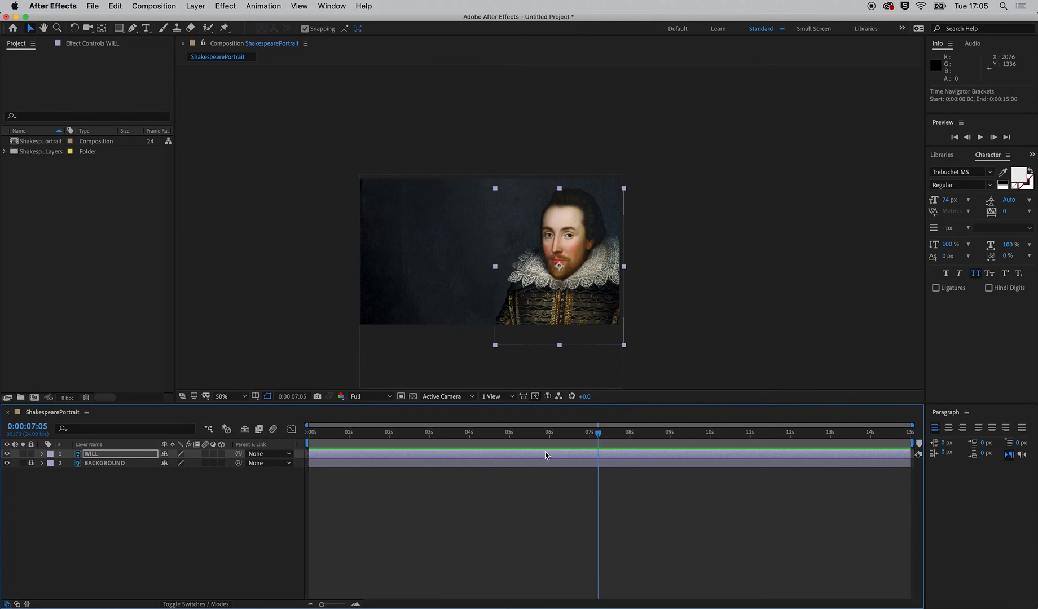
Set the composition preview resolution to Half and then to Third, and play a short preview.
left_click(358, 398)
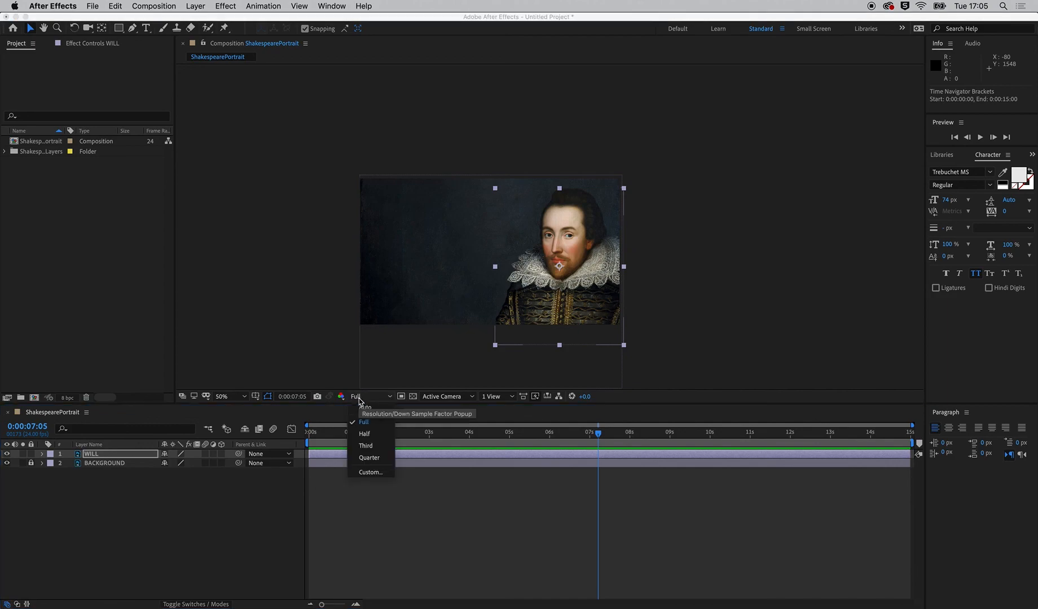
left_click(375, 437)
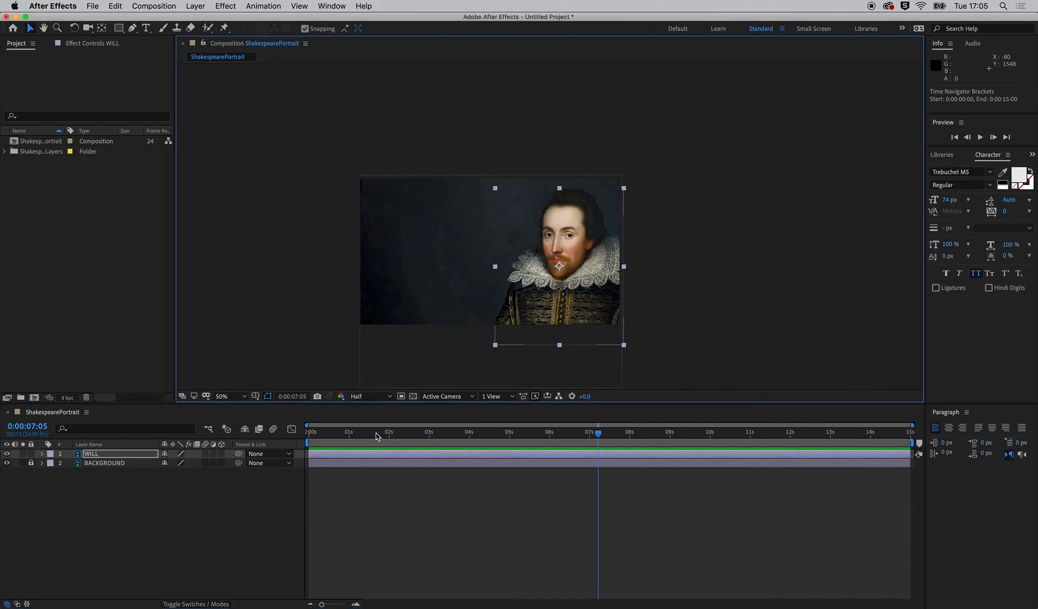
left_click(364, 397)
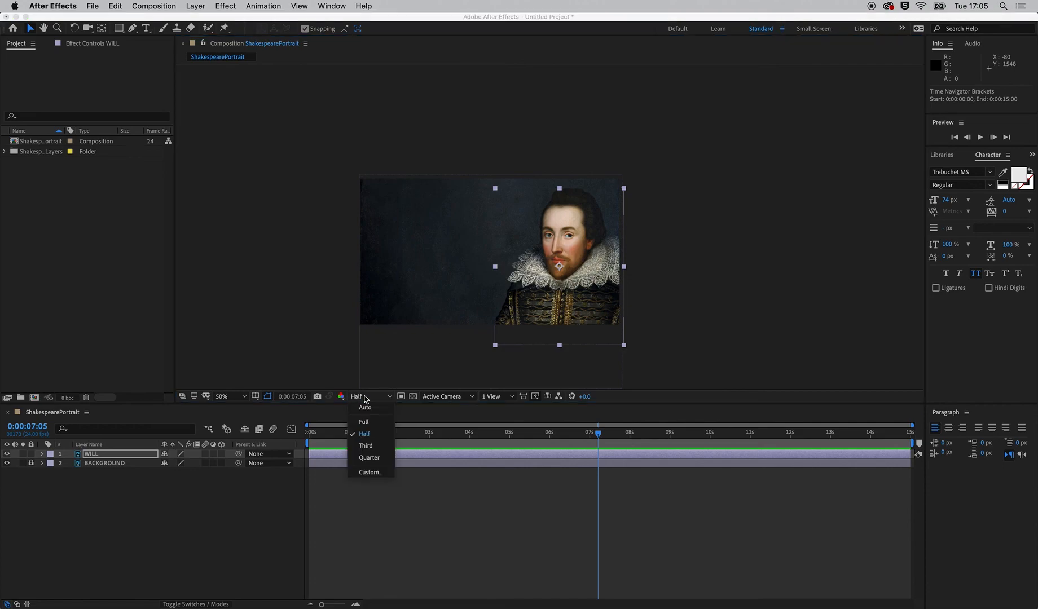
left_click(362, 446)
key("space")
key("space")
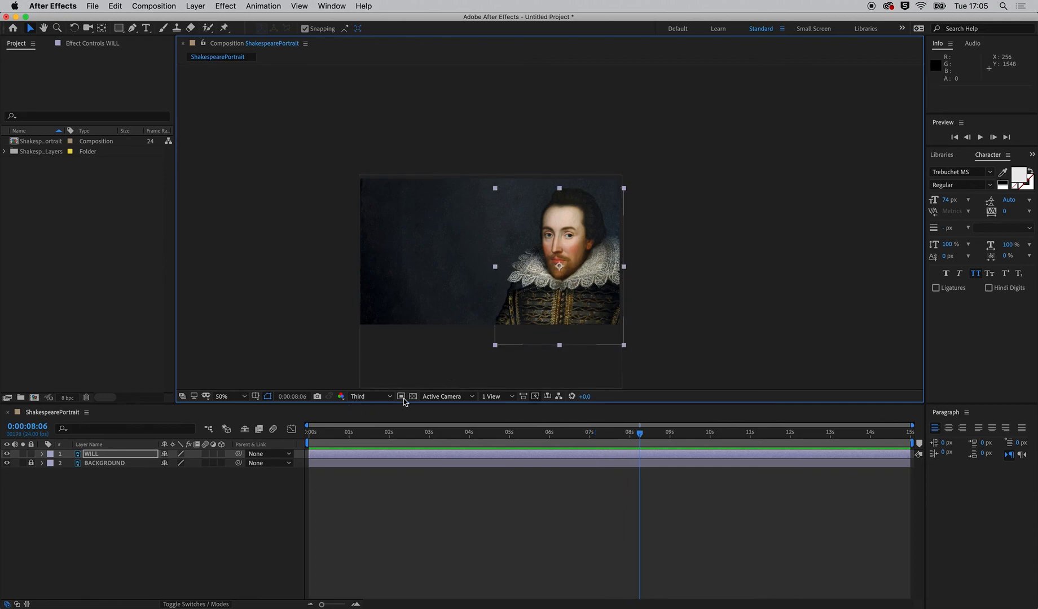